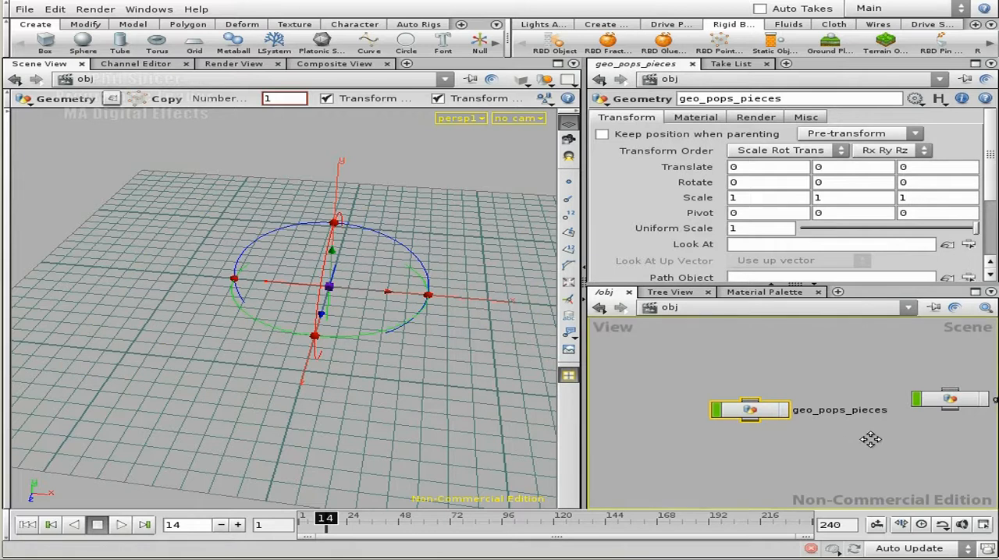
- Inside geo_fracture, duplicate the TO_POPS null with its partition2 connection and place the copy beside the original
{"action": "double_click", "coordinate": [769, 388]}
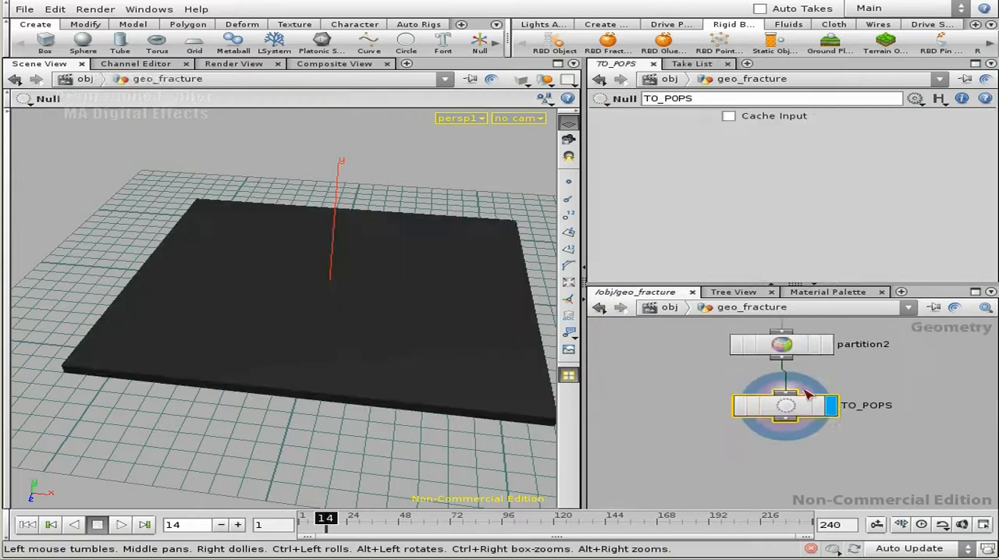
{"action": "key", "text": "ctrl+c"}
{"action": "key", "text": "ctrl+v"}
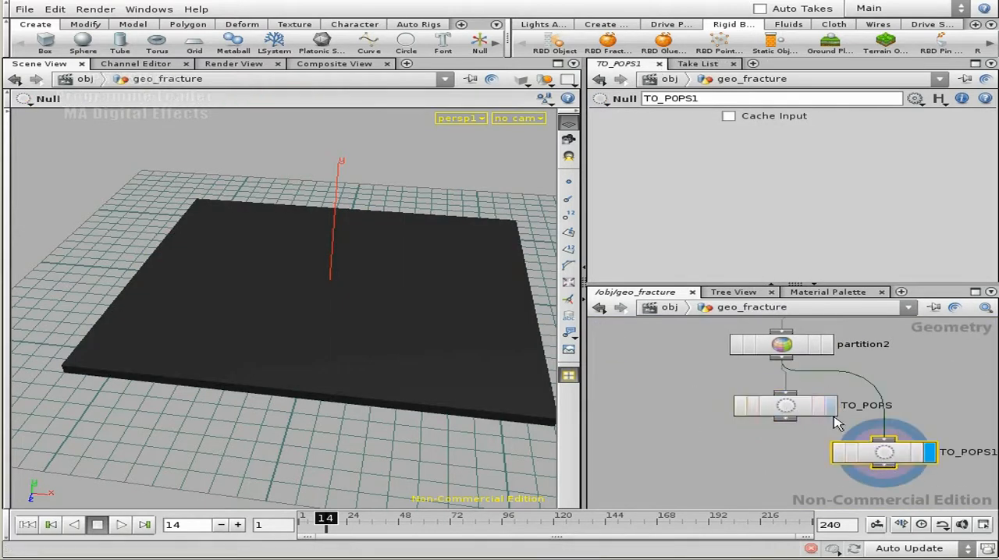
{"action": "left_click_drag", "start_coordinate": [885, 451], "coordinate": [645, 442]}
- Rename the duplicated null TO_DOPS_RBD and move the TO_POPS null further away from it
{"action": "left_click", "coordinate": [732, 443]}
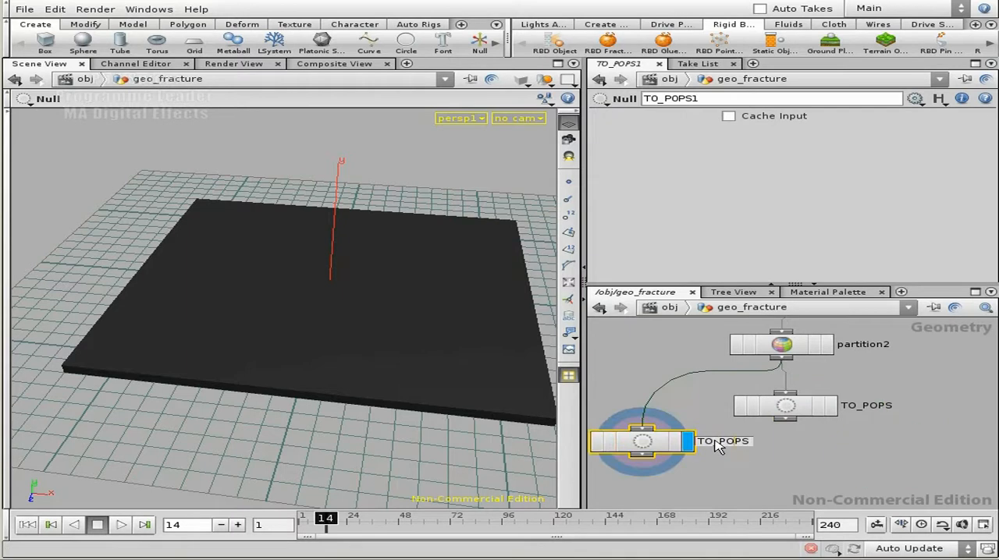
{"action": "left_click_drag", "start_coordinate": [720, 443], "coordinate": [772, 446]}
{"action": "type", "text": "DO"}
{"action": "type", "text": "PS_RBD"}
{"action": "key", "text": "Return"}
{"action": "left_click_drag", "start_coordinate": [786, 406], "coordinate": [907, 406]}
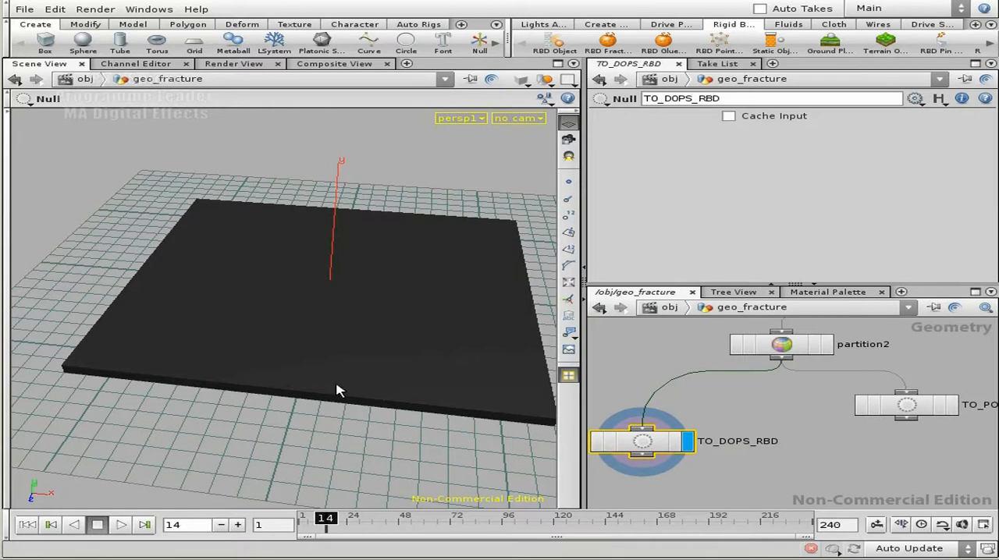
- Rewind the timeline to frame 1 and open the AutoDopNetwork to show its cloth nodes
{"action": "left_click", "coordinate": [28, 527]}
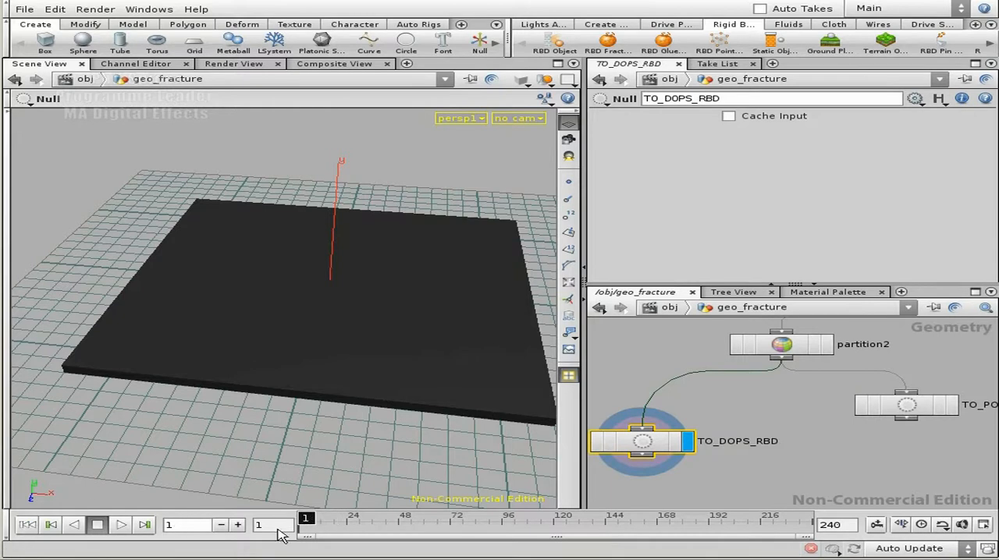
{"action": "middle_click_drag", "start_coordinate": [726, 475], "coordinate": [741, 453]}
{"action": "key", "text": "u"}
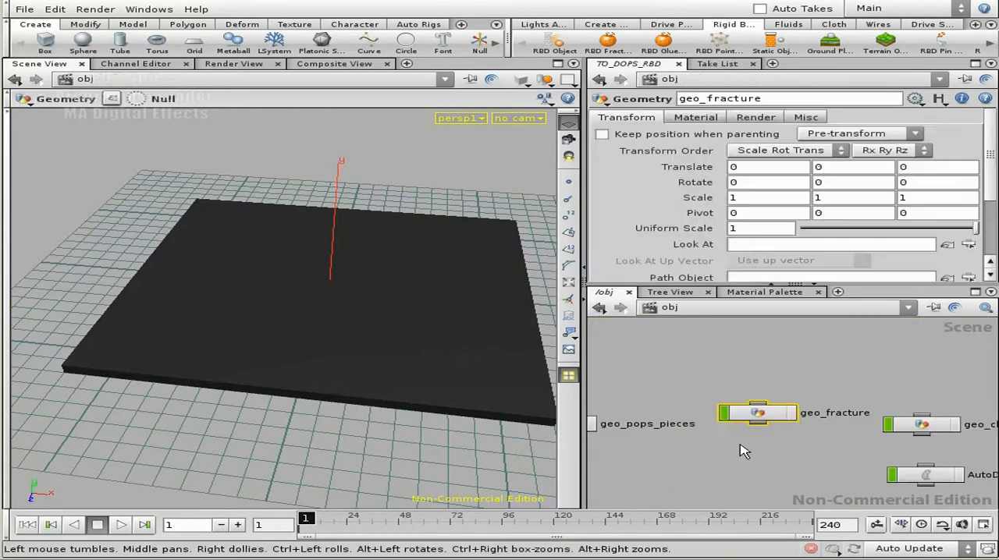
{"action": "middle_click_drag", "start_coordinate": [815, 463], "coordinate": [710, 406]}
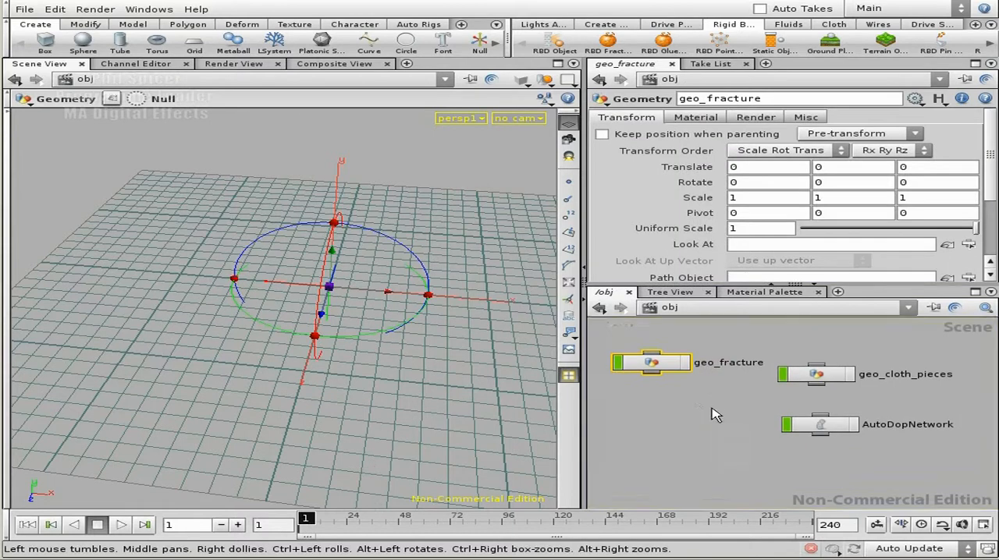
{"action": "middle_click_drag", "start_coordinate": [861, 429], "coordinate": [841, 413]}
{"action": "double_click", "coordinate": [812, 417]}
{"action": "middle_click_drag", "start_coordinate": [871, 380], "coordinate": [876, 462]}
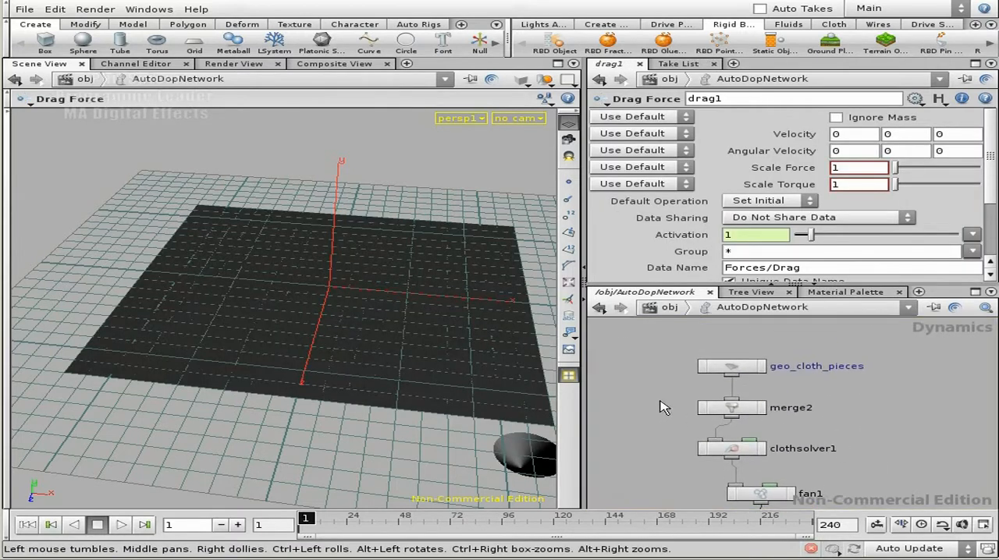
- Delete the merge2 node between geo_cloth_pieces and clothsolver1, and return to the object level
{"action": "left_click", "coordinate": [776, 413]}
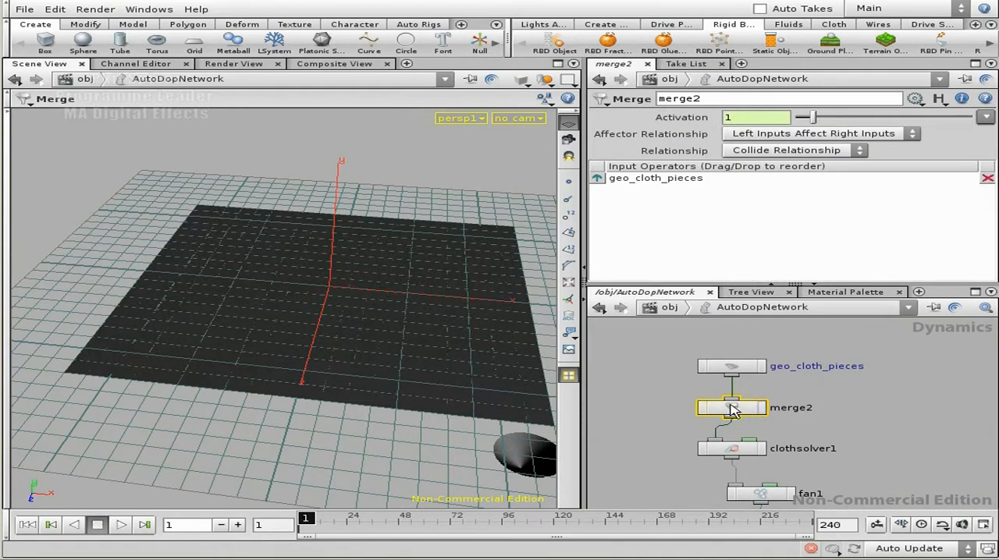
{"action": "middle_click_drag", "start_coordinate": [849, 441], "coordinate": [843, 403]}
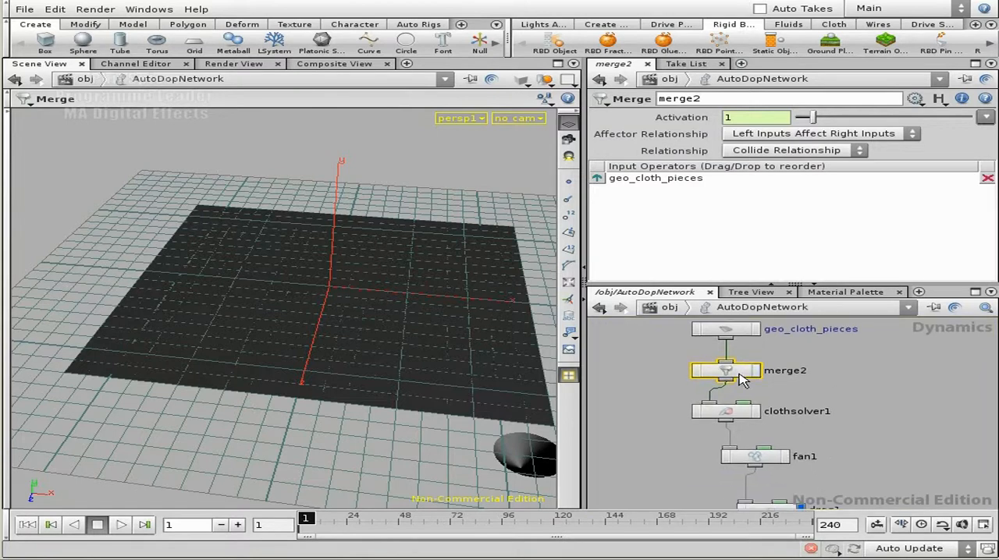
{"action": "key", "text": "Delete"}
{"action": "middle_click_drag", "start_coordinate": [867, 430], "coordinate": [845, 364]}
{"action": "key", "text": "u"}
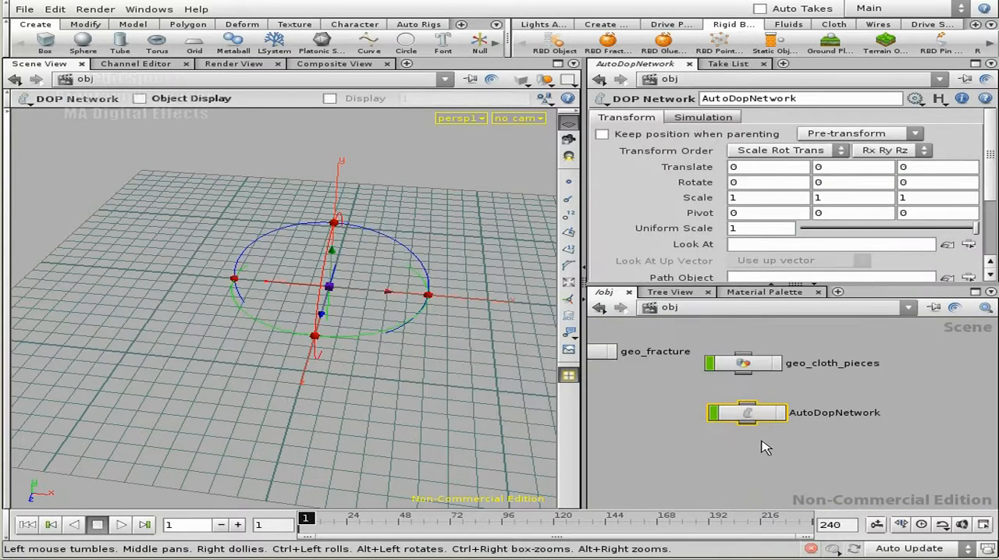
- Rename the AutoDopNetwork object cloth_dops
{"action": "double_click", "coordinate": [832, 415]}
{"action": "type", "text": "clo"}
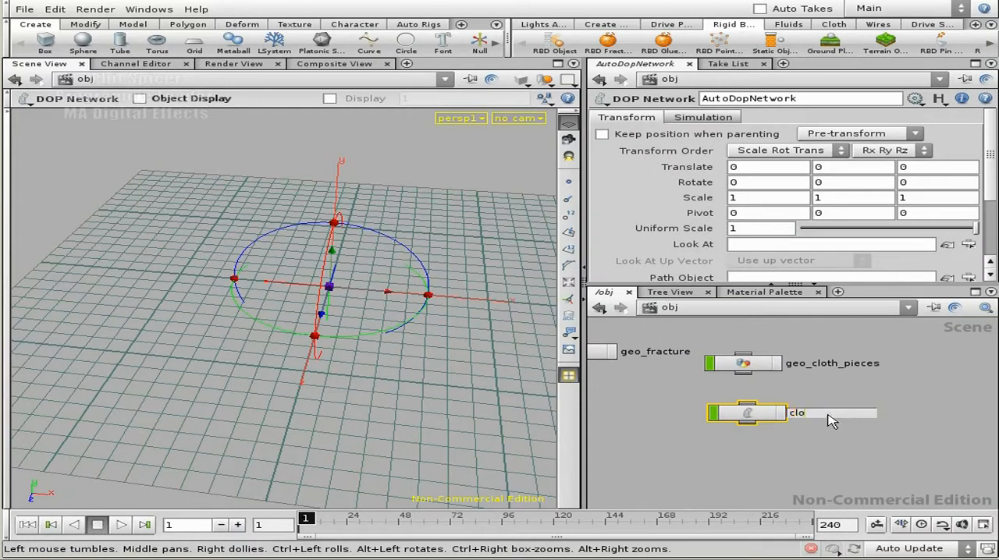
{"action": "type", "text": "th_dops"}
{"action": "key", "text": "Return"}
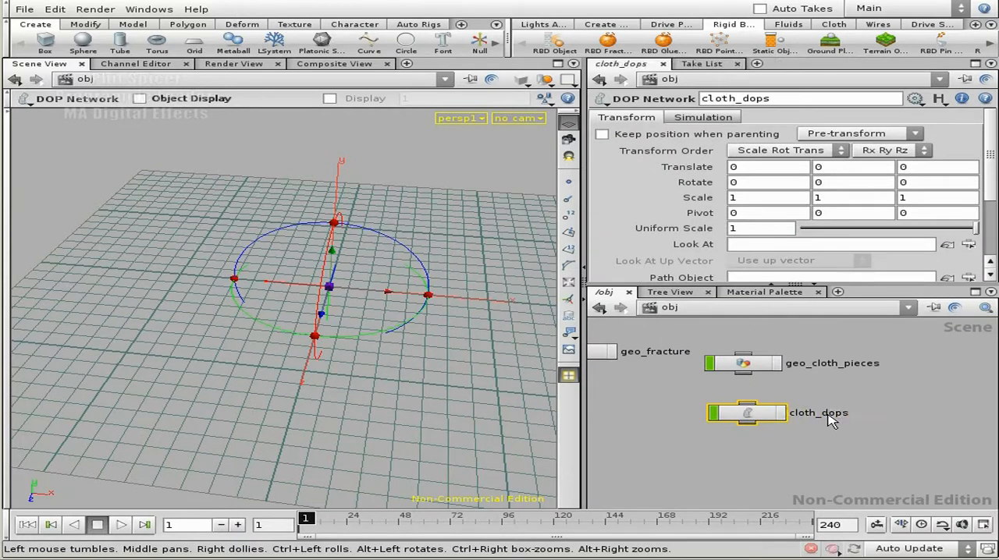
- Add a Geometry object in an empty area of the object network and name it pieces_rbd
{"action": "middle_click_drag", "start_coordinate": [675, 418], "coordinate": [843, 419]}
{"action": "middle_click_drag", "start_coordinate": [639, 424], "coordinate": [989, 432]}
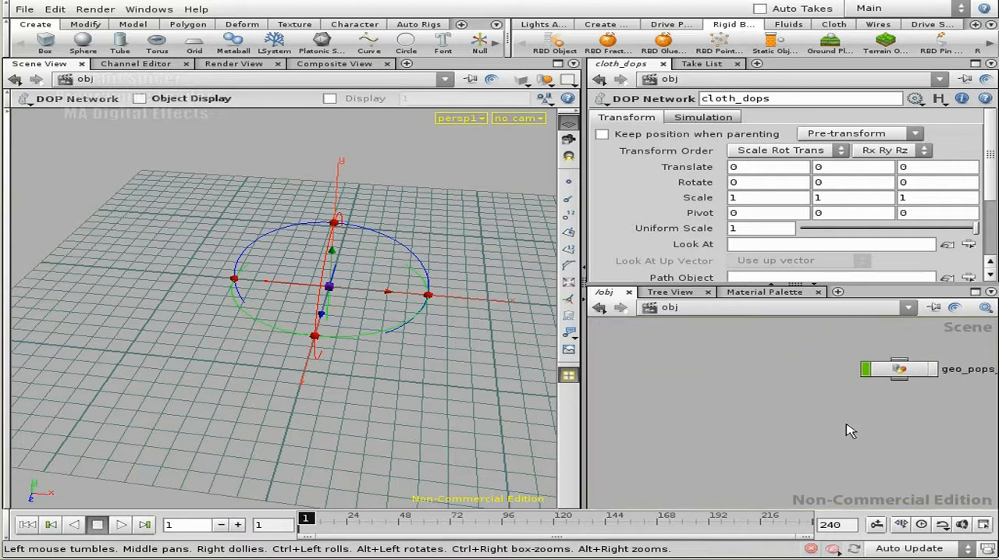
{"action": "key", "text": "Tab"}
{"action": "type", "text": "geo"}
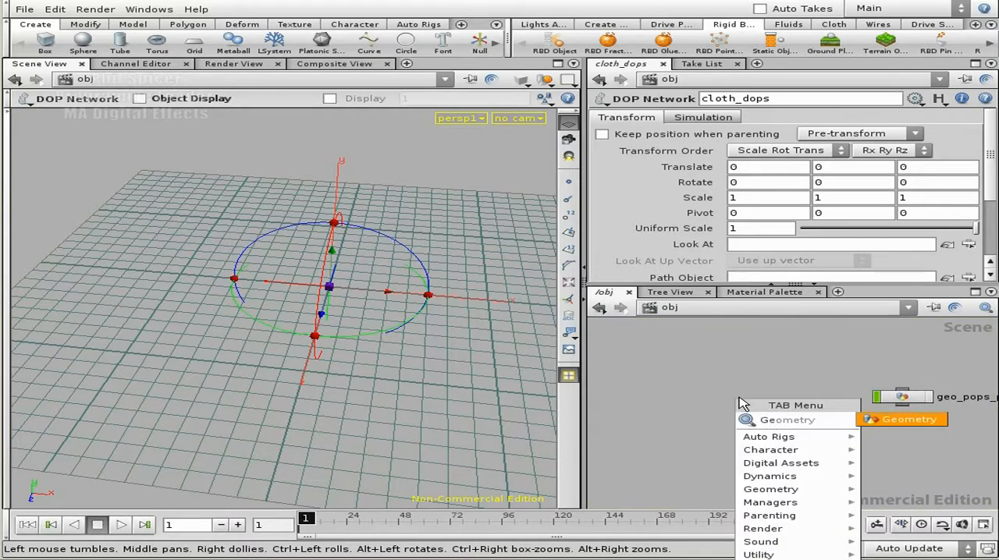
{"action": "left_click", "coordinate": [913, 421]}
{"action": "left_click", "coordinate": [780, 380]}
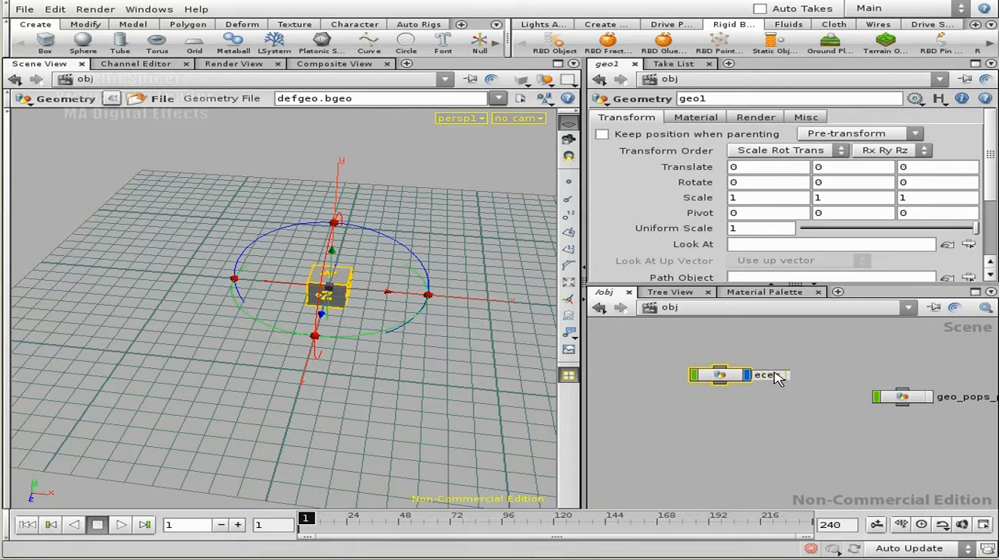
{"action": "key", "text": "Return"}
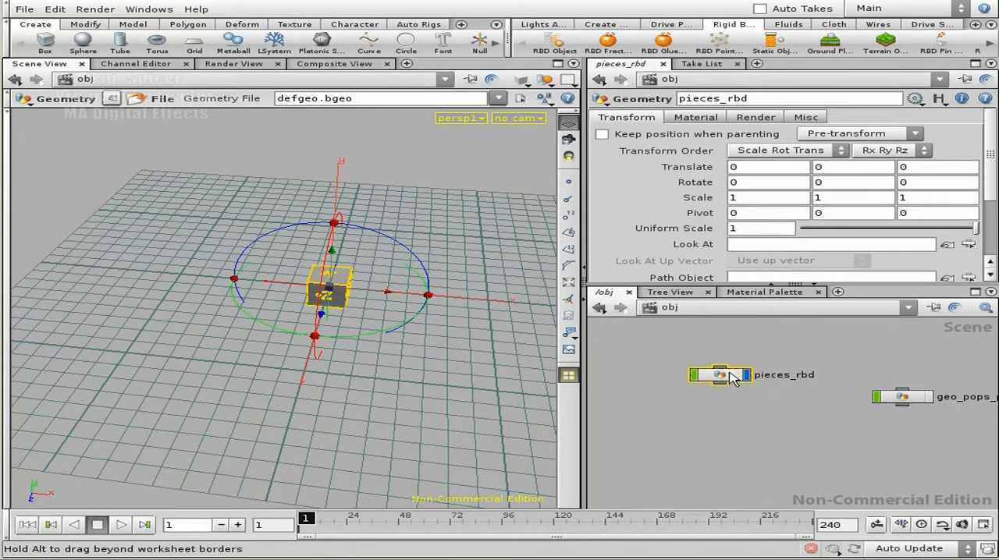
- Replace the default file node inside pieces_rbd with an Object Merge node
{"action": "double_click", "coordinate": [764, 378]}
{"action": "key", "text": "Delete"}
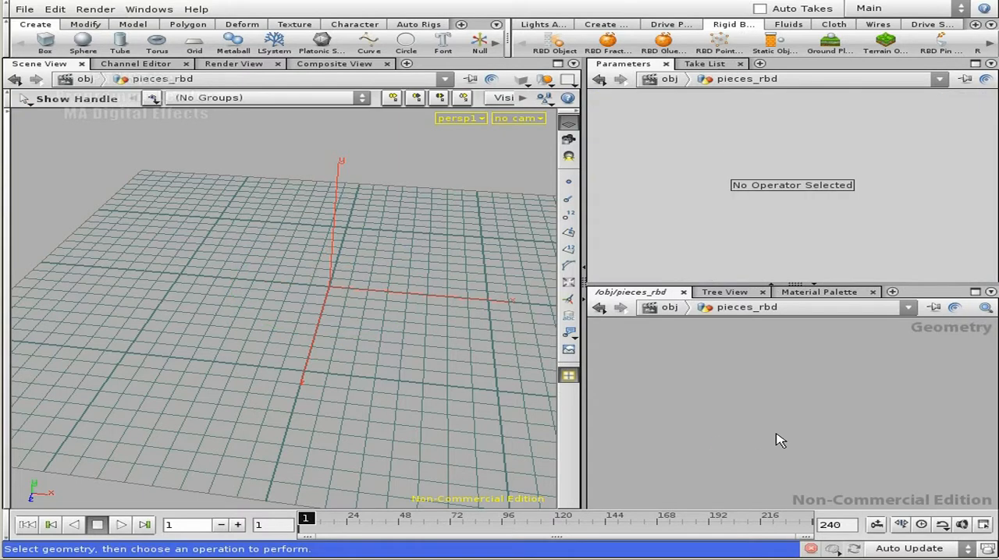
{"action": "key", "text": "Tab"}
{"action": "type", "text": "obj"}
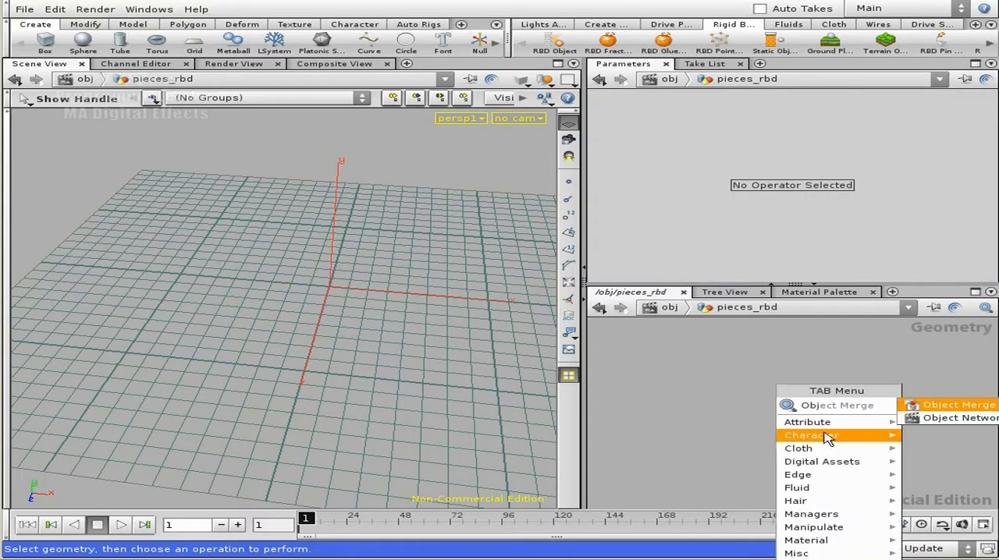
{"action": "left_click", "coordinate": [917, 405]}
{"action": "left_click", "coordinate": [772, 402]}
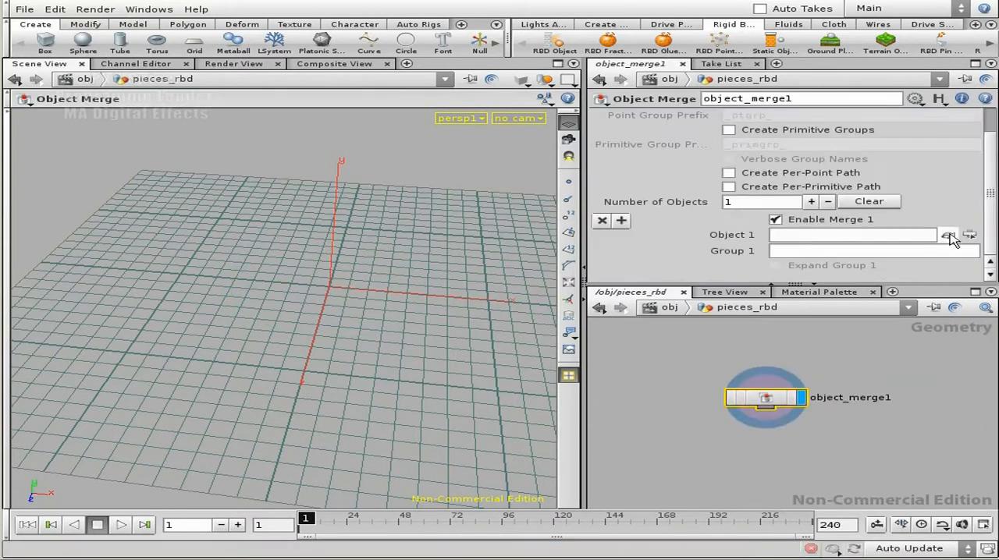
- Set the Object Merge's Object 1 to the TO_DOPS_RBD null in geo_fracture
{"action": "left_click", "coordinate": [947, 235]}
{"action": "left_click", "coordinate": [692, 153]}
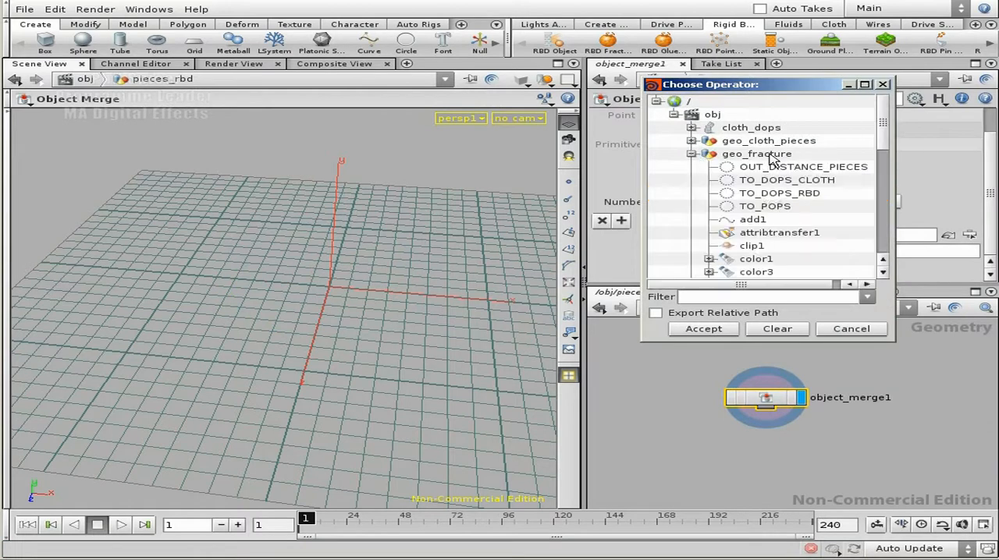
{"action": "left_click", "coordinate": [773, 194]}
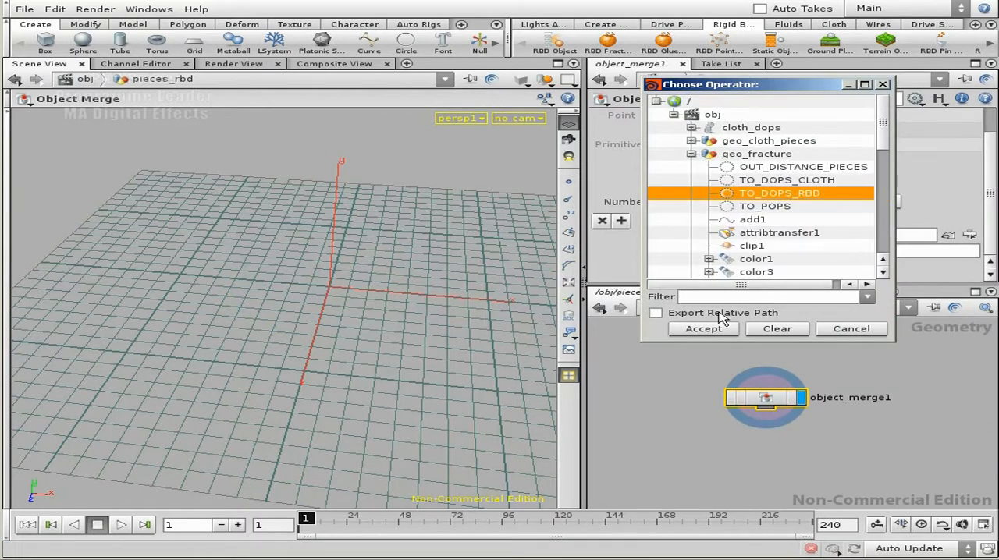
{"action": "left_click", "coordinate": [711, 330]}
- Append a Transform node to object_merge1 and set its Z rotation to 90 to stand the slab upright
{"action": "middle_click_drag", "start_coordinate": [789, 451], "coordinate": [808, 401]}
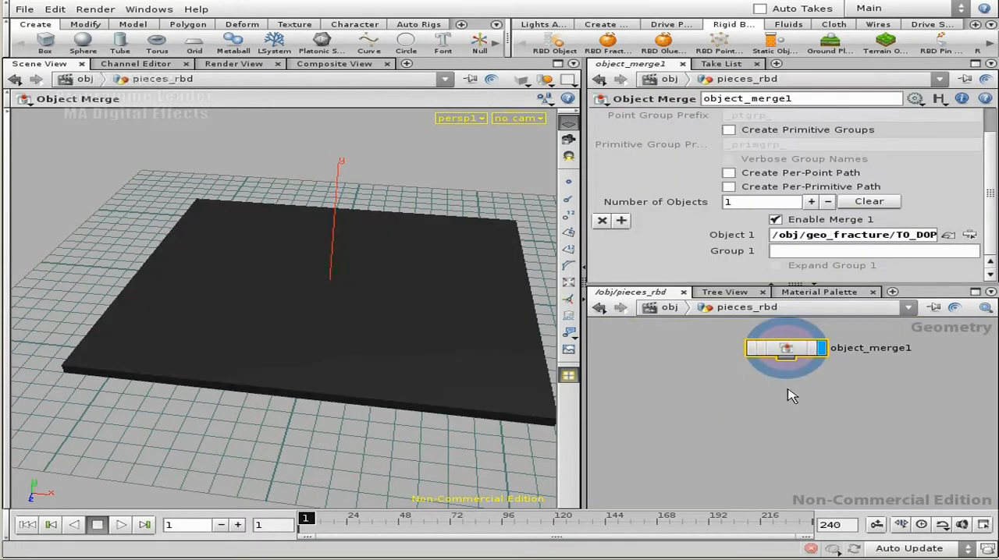
{"action": "right_click", "coordinate": [785, 361]}
{"action": "type", "text": "tra"}
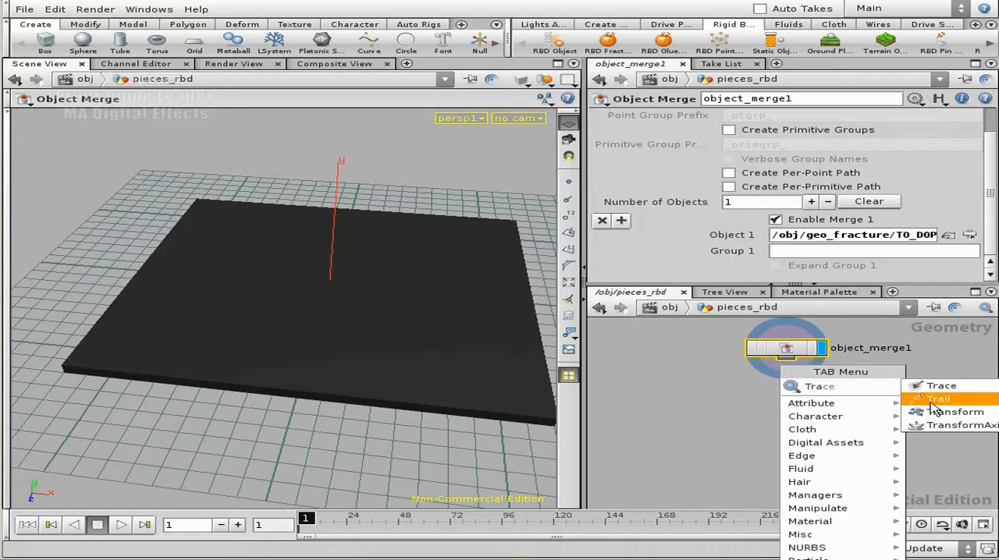
{"action": "left_click", "coordinate": [926, 412]}
{"action": "left_click", "coordinate": [810, 414]}
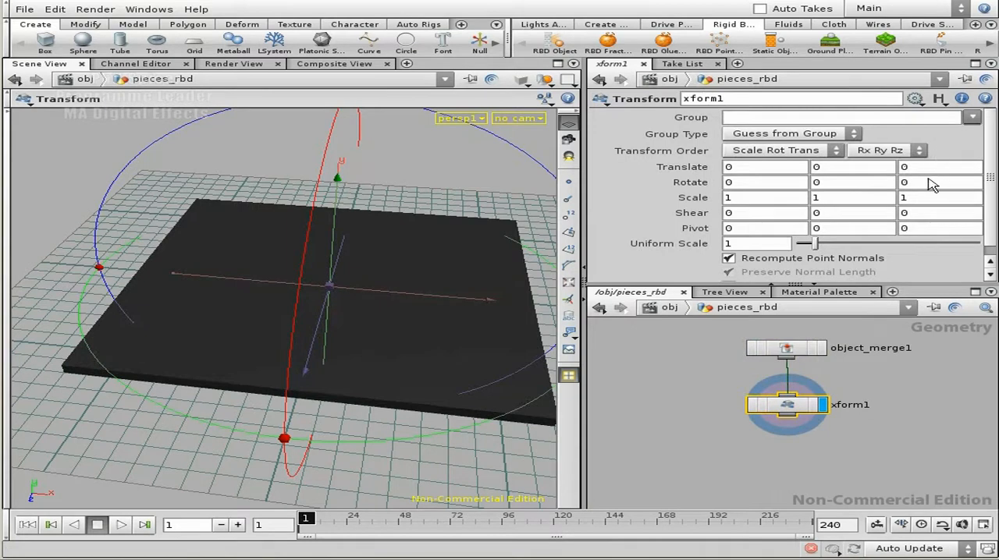
{"action": "type", "text": "90"}
{"action": "key", "text": "Return"}
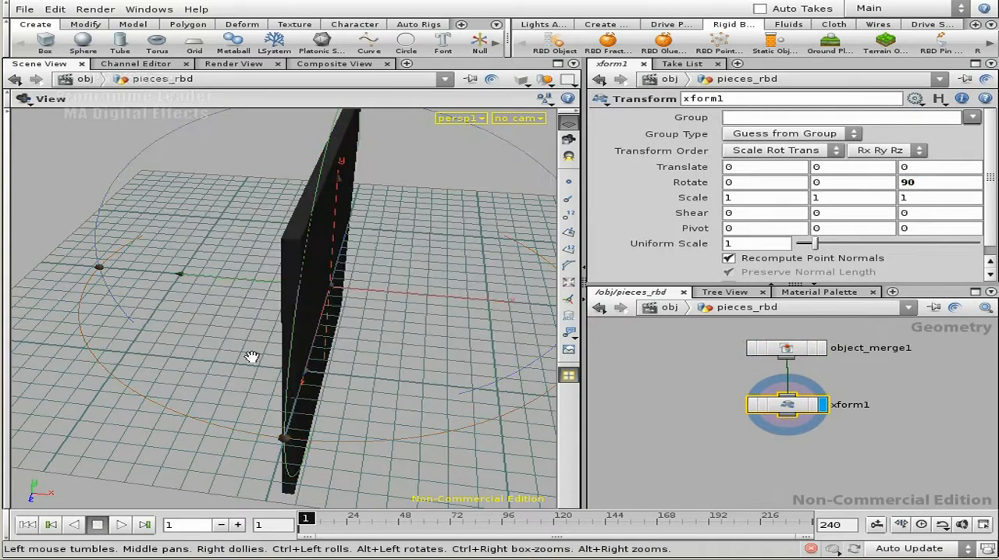
- Set the Transform's Y translation to 5 so the upright slab sits on the grid
{"action": "key", "text": "space+3"}
{"action": "key", "text": "space+1"}
{"action": "left_click_drag", "start_coordinate": [277, 211], "coordinate": [263, 83]}
{"action": "double_click", "coordinate": [872, 171]}
{"action": "type", "text": "5"}
{"action": "key", "text": "Return"}
{"action": "left_click_drag", "start_coordinate": [217, 353], "coordinate": [379, 363]}
{"action": "scroll", "coordinate": [742, 447], "scroll_direction": "down", "scroll_amount": 1}
- At the object level, add another Geometry object and name it geo_sphere_01
{"action": "key", "text": "u"}
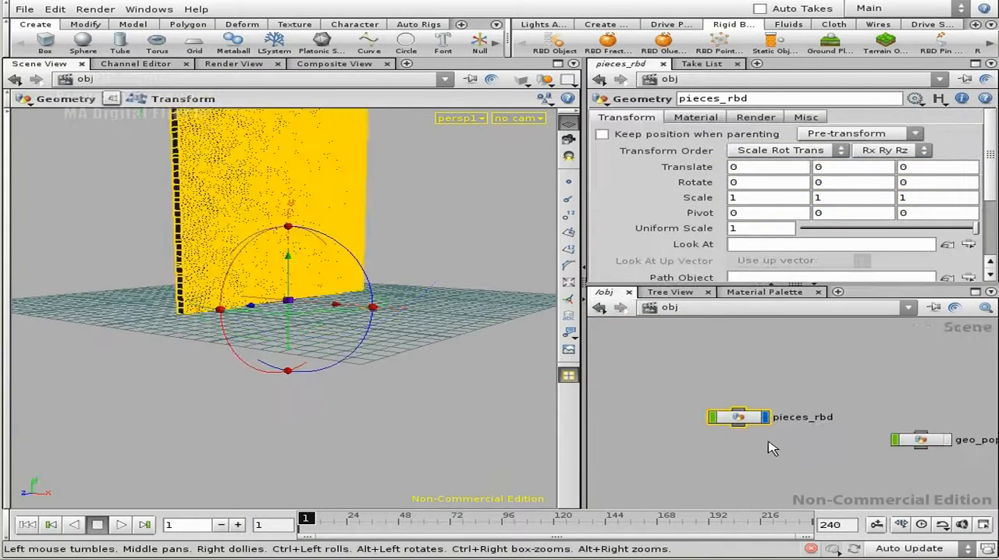
{"action": "key", "text": "Tab"}
{"action": "type", "text": "geometry"}
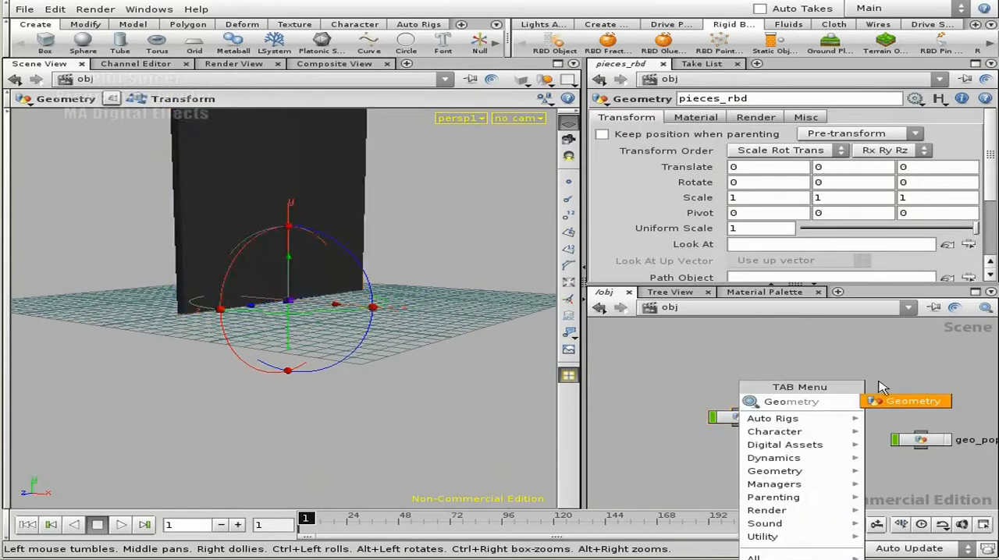
{"action": "key", "text": "Return"}
{"action": "left_click", "coordinate": [717, 382]}
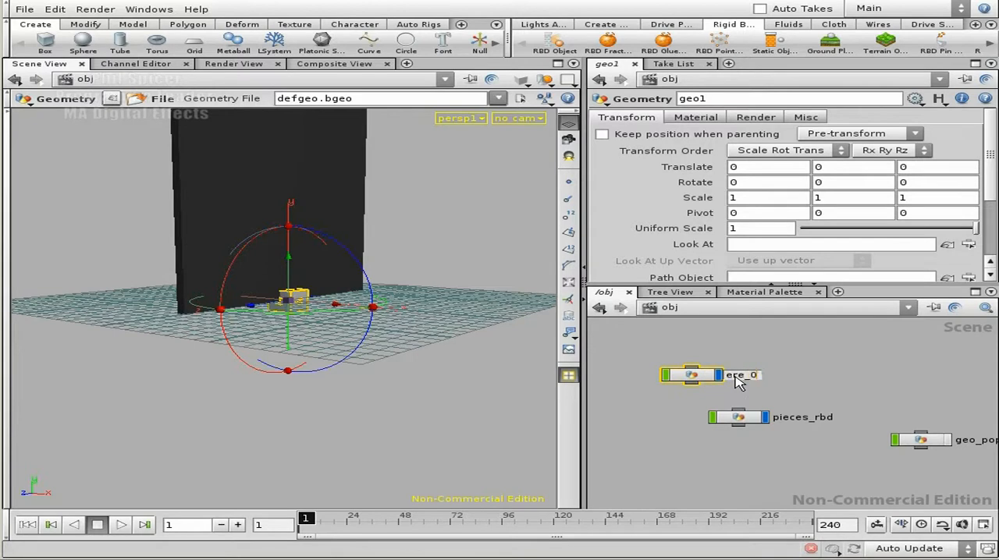
{"action": "key", "text": "Return"}
- Replace the default file node inside geo_sphere_01 with a Sphere node
{"action": "double_click", "coordinate": [705, 381]}
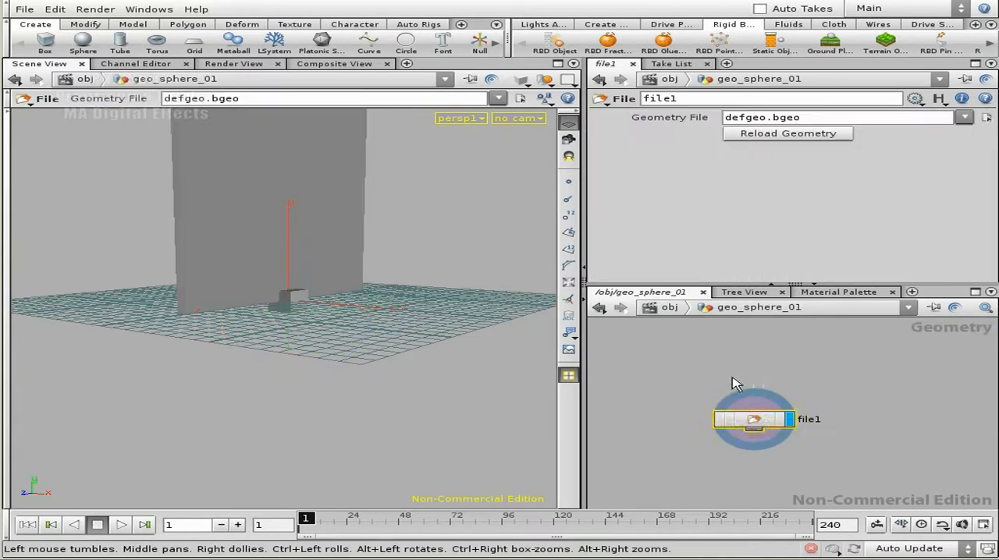
{"action": "key", "text": "Delete"}
{"action": "key", "text": "Tab"}
{"action": "type", "text": "sp"}
{"action": "key", "text": "Return"}
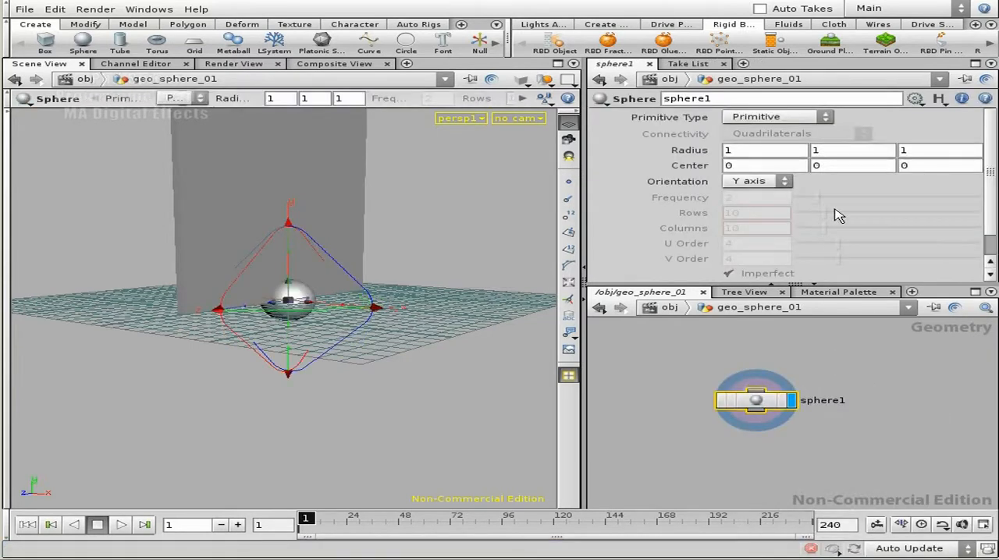
- Set the sphere's primitive type to Polygon and switch the viewport to wireframe display
{"action": "left_click", "coordinate": [780, 119]}
{"action": "left_click", "coordinate": [783, 147]}
{"action": "left_click_drag", "start_coordinate": [375, 313], "coordinate": [187, 295], "text": "alt"}
{"action": "key", "text": "shift+w"}
{"action": "middle_click_drag", "start_coordinate": [187, 295], "coordinate": [298, 336]}
{"action": "right_click_drag", "start_coordinate": [298, 336], "coordinate": [354, 337]}
{"action": "middle_click_drag", "start_coordinate": [354, 337], "coordinate": [350, 328]}
{"action": "left_click_drag", "start_coordinate": [331, 328], "coordinate": [273, 269], "text": "alt"}
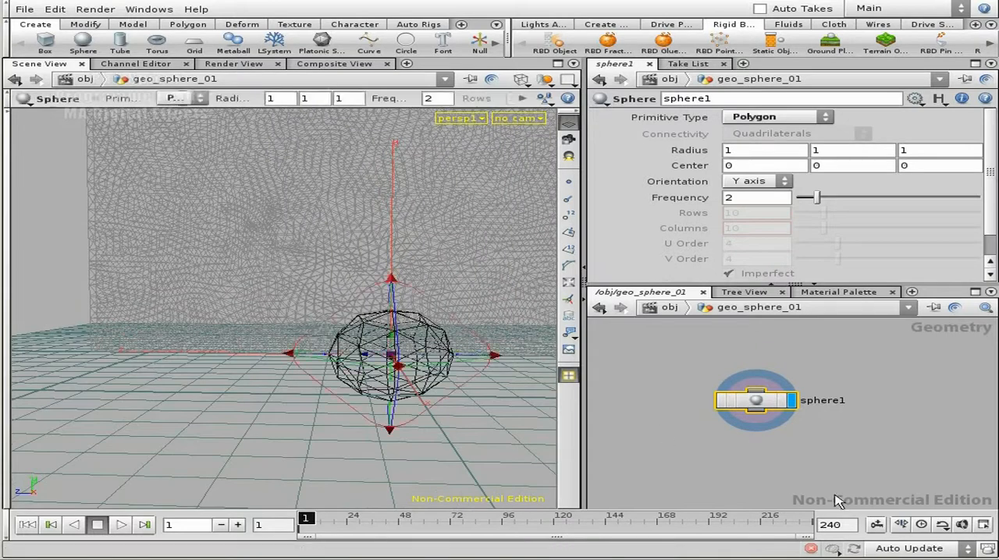
- Append a Transform node below sphere1
{"action": "right_click", "coordinate": [759, 414]}
{"action": "type", "text": "tra"}
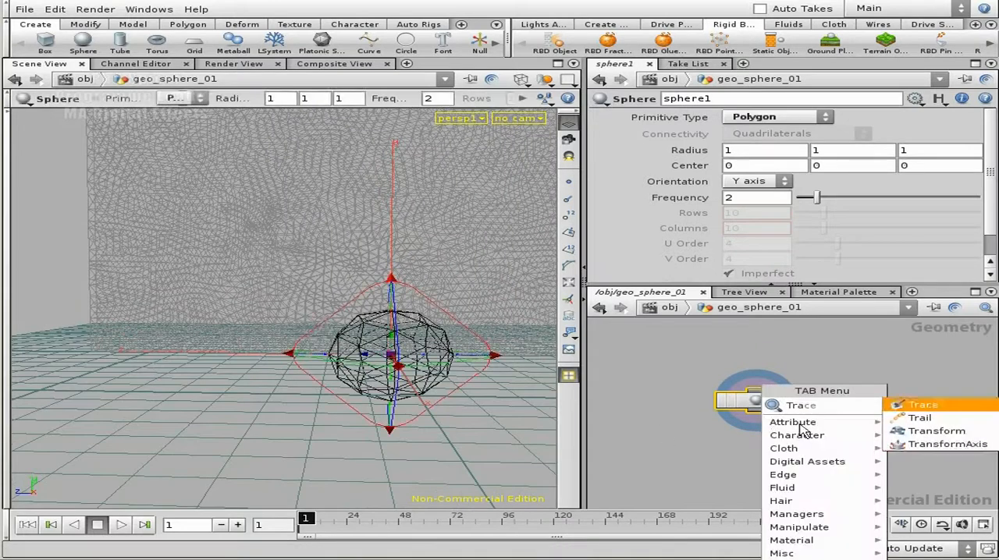
{"action": "left_click", "coordinate": [955, 432]}
{"action": "left_click", "coordinate": [763, 459]}
- Move the sphere off the grid in front of the wall, to a translation of about 2.67, 2.64, 2.25
{"action": "left_click_drag", "start_coordinate": [335, 421], "coordinate": [198, 372], "text": "alt"}
{"action": "left_click_drag", "start_coordinate": [334, 341], "coordinate": [170, 223], "text": "alt"}
{"action": "left_click_drag", "start_coordinate": [238, 240], "coordinate": [330, 305], "text": "alt"}
{"action": "left_click_drag", "start_coordinate": [376, 258], "coordinate": [484, 266]}
{"action": "scroll", "coordinate": [356, 303], "scroll_direction": "down", "scroll_amount": 2}
{"action": "left_click_drag", "start_coordinate": [357, 303], "coordinate": [246, 351], "text": "alt"}
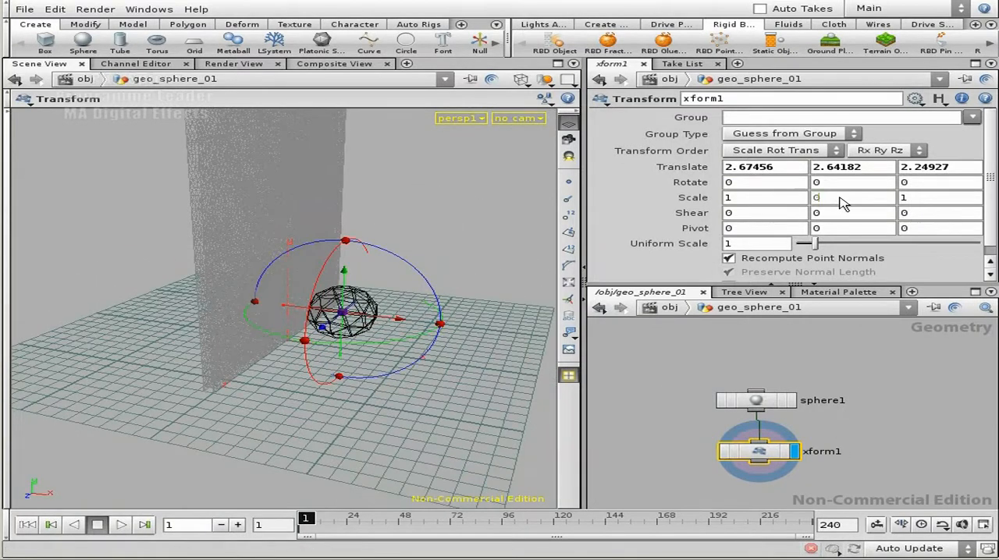
- Set the sphere Transform's Y and Z scale to 0.8 each
{"action": "type", "text": "0.8"}
{"action": "key", "text": "Tab"}
{"action": "type", "text": "0.8"}
{"action": "key", "text": "Return"}
{"action": "left_click_drag", "start_coordinate": [281, 335], "coordinate": [305, 345], "text": "alt"}
{"action": "middle_click_drag", "start_coordinate": [856, 430], "coordinate": [832, 382]}
{"action": "left_click", "coordinate": [869, 402]}
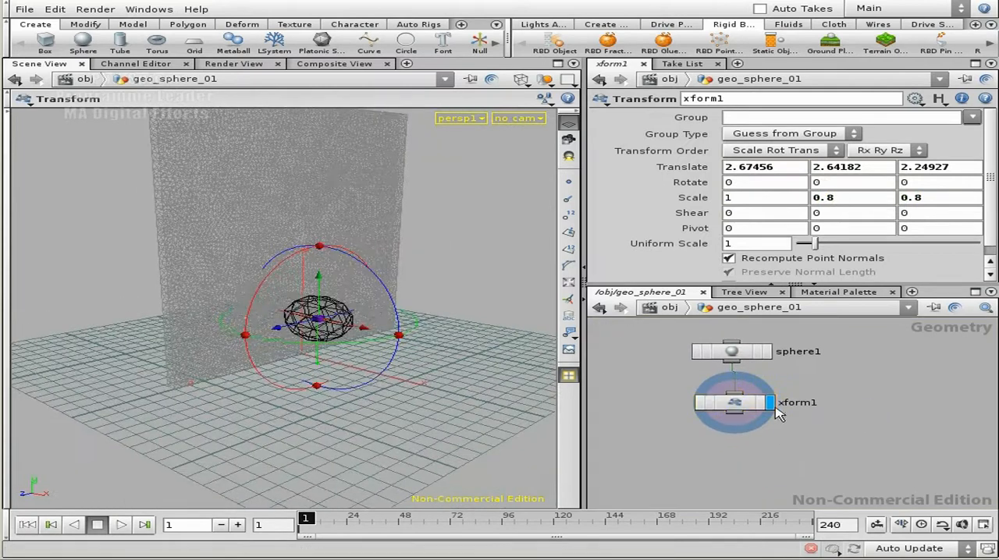
- Duplicate geo_sphere_01 at object level as geo_sphere_02 and enter the copy's network
{"action": "key", "text": "u"}
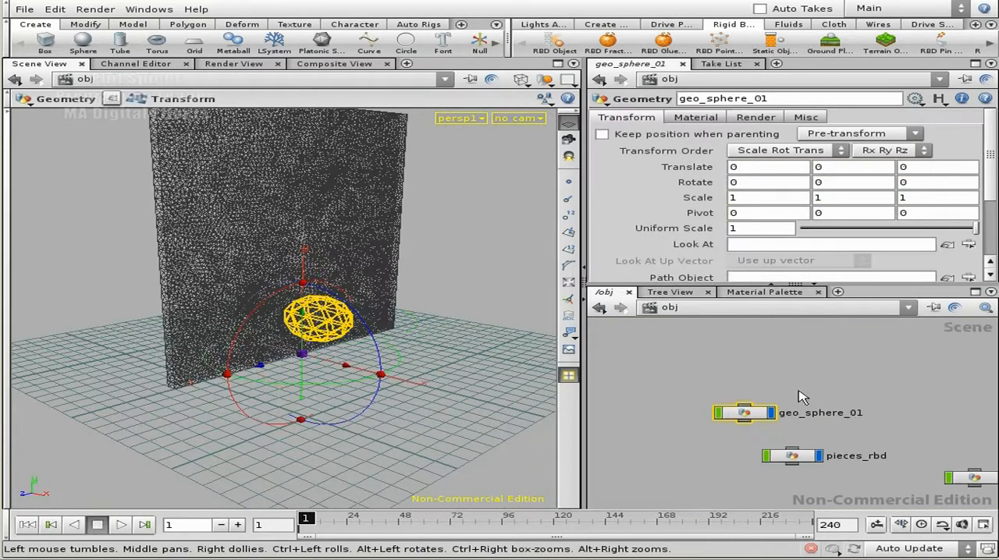
{"action": "left_click", "coordinate": [750, 417]}
{"action": "key", "text": "ctrl+c"}
{"action": "key", "text": "ctrl+v"}
{"action": "left_click_drag", "start_coordinate": [801, 439], "coordinate": [741, 379]}
{"action": "double_click", "coordinate": [742, 377]}
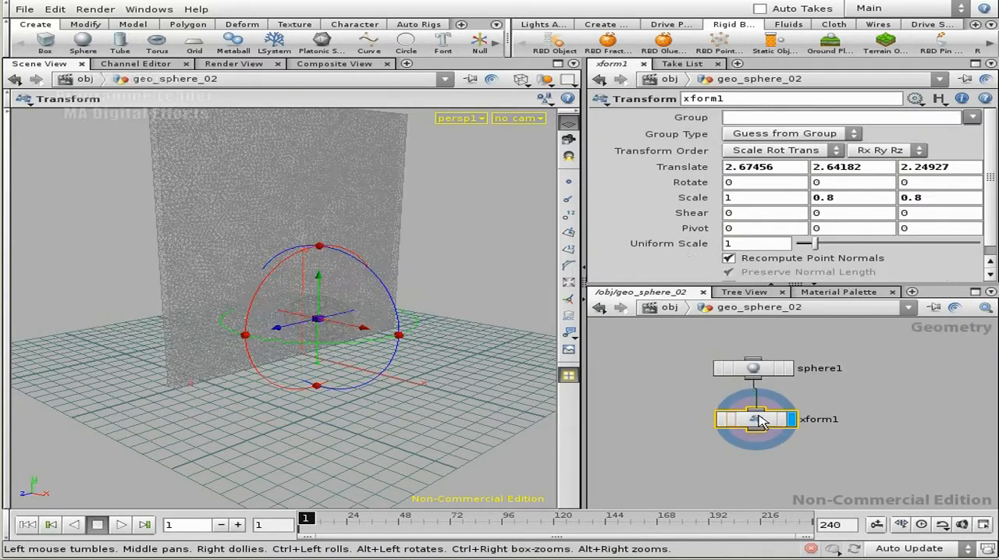
- Move the second sphere up and away from the wall, to a translation of about 5.49, 7.21, -1.62
{"action": "left_click_drag", "start_coordinate": [278, 329], "coordinate": [347, 309]}
{"action": "middle_click_drag", "start_coordinate": [346, 309], "coordinate": [344, 375], "text": "alt"}
{"action": "left_click_drag", "start_coordinate": [344, 375], "coordinate": [353, 223], "text": "alt"}
{"action": "left_click_drag", "start_coordinate": [344, 248], "coordinate": [327, 294], "text": "alt"}
{"action": "left_click_drag", "start_coordinate": [328, 294], "coordinate": [509, 245], "text": "alt"}
{"action": "left_click_drag", "start_coordinate": [396, 345], "coordinate": [408, 322], "text": "alt"}
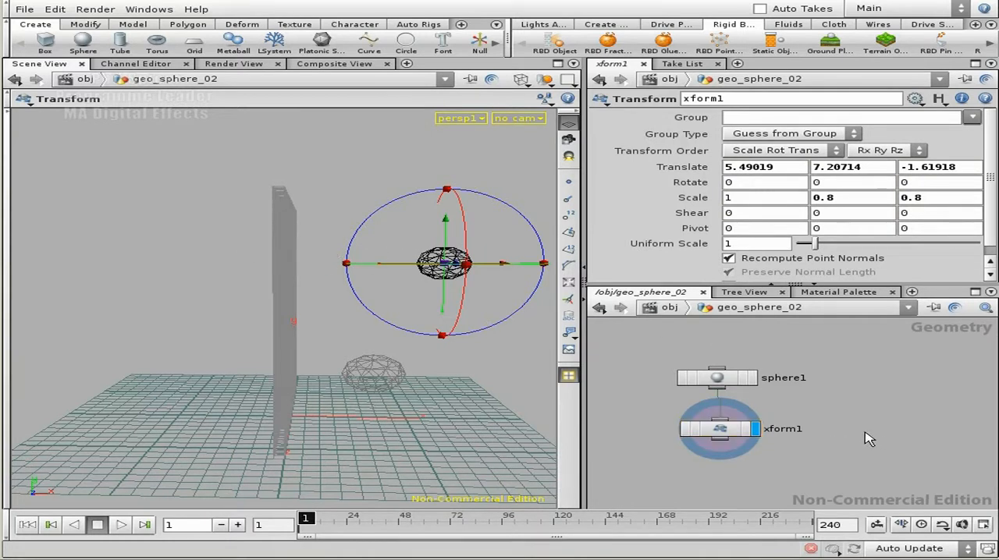
- Return to the object level and add a DOP Network below pieces_rbd
{"action": "key", "text": "u"}
{"action": "middle_click_drag", "start_coordinate": [916, 451], "coordinate": [824, 330]}
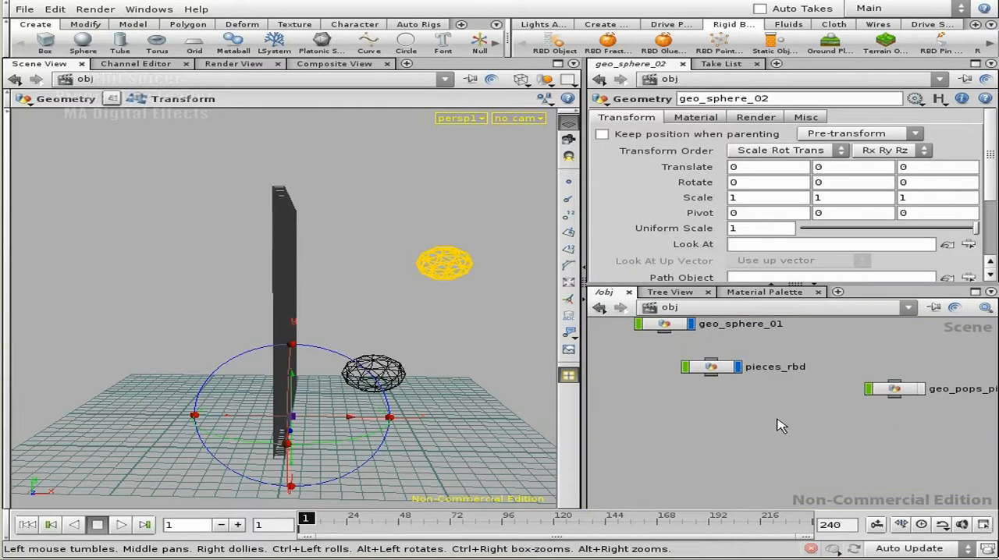
{"action": "left_click", "coordinate": [797, 429]}
{"action": "middle_click_drag", "start_coordinate": [732, 432], "coordinate": [763, 450]}
{"action": "left_click_drag", "start_coordinate": [748, 390], "coordinate": [770, 390]}
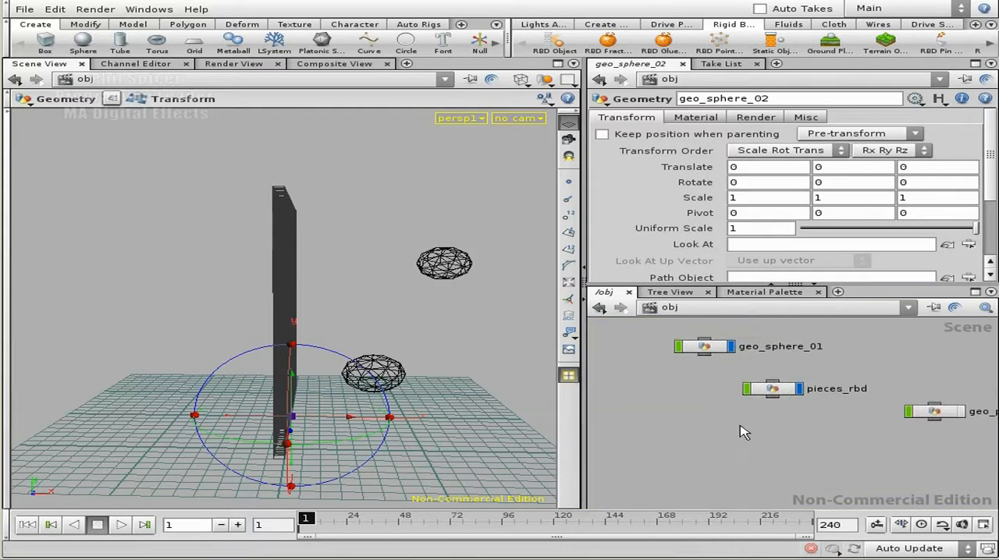
{"action": "key", "text": "Tab"}
{"action": "type", "text": "do"}
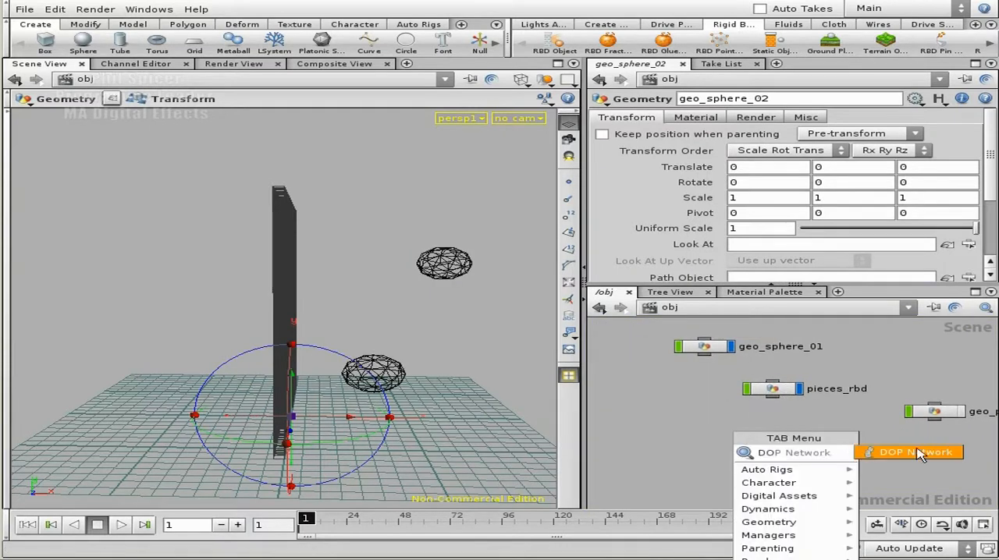
{"action": "left_click", "coordinate": [919, 452]}
{"action": "left_click", "coordinate": [756, 439]}
- Rename the new DOP network as wall_pieces_rbd
{"action": "double_click", "coordinate": [770, 436]}
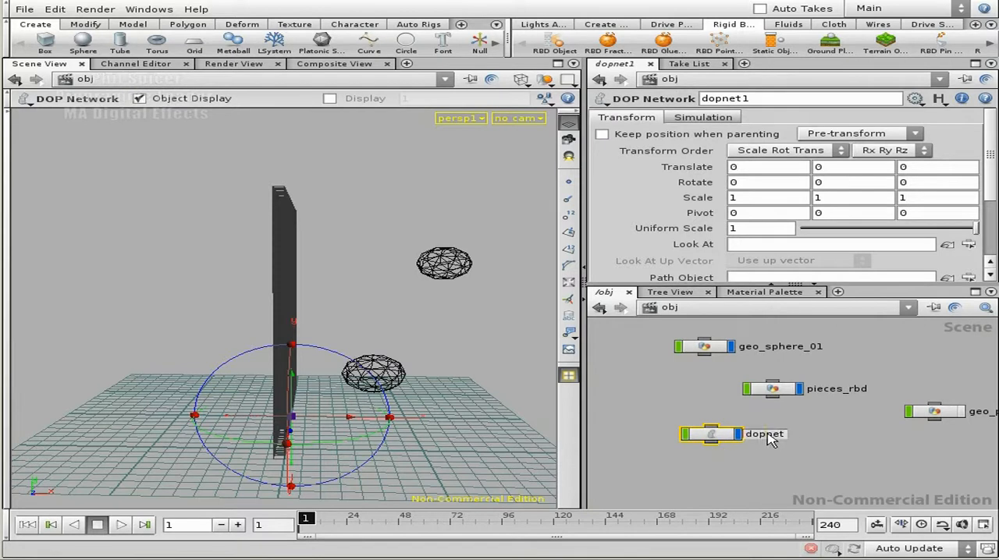
{"action": "double_click", "coordinate": [770, 439]}
{"action": "key", "text": "BackSpace"}
{"action": "type", "text": "wall_pieces_rbd"}
{"action": "key", "text": "Return"}
- Turn the pieces_rbd wall object into an RBD Glue Object
{"action": "left_click", "coordinate": [754, 416]}
{"action": "middle_click_drag", "start_coordinate": [675, 396], "coordinate": [699, 405]}
{"action": "left_click", "coordinate": [812, 398]}
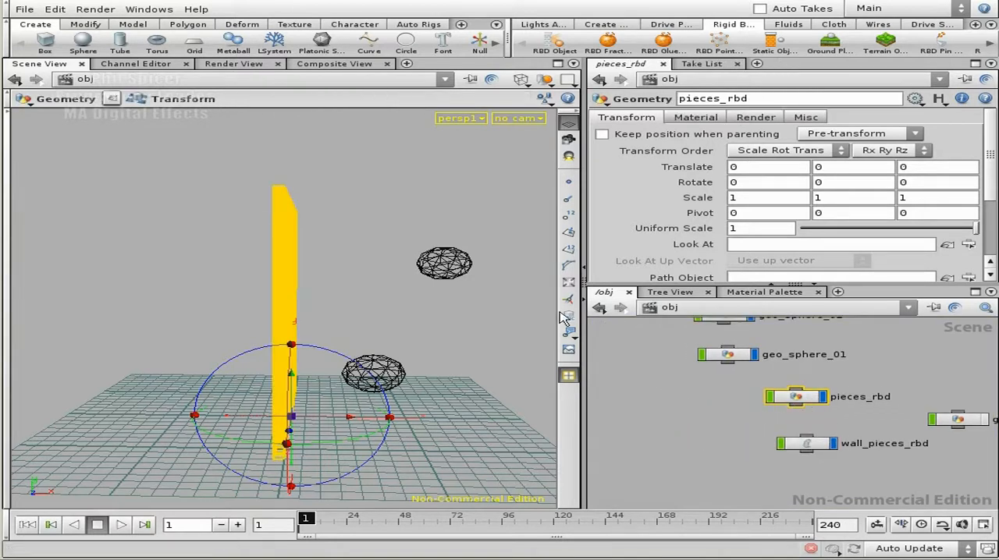
{"action": "left_click_drag", "start_coordinate": [454, 359], "coordinate": [409, 359], "text": "alt"}
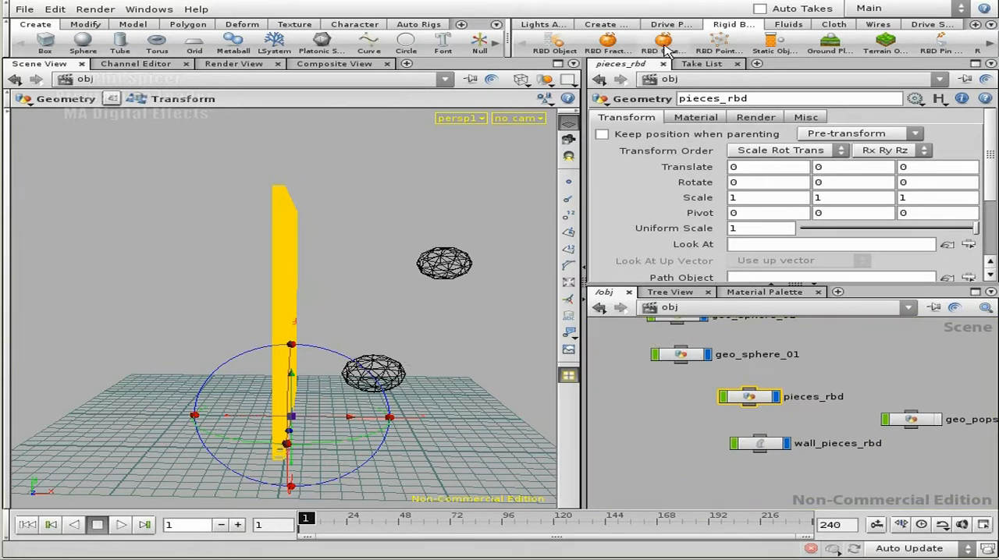
{"action": "left_click", "coordinate": [640, 399]}
{"action": "left_click_drag", "start_coordinate": [415, 293], "coordinate": [366, 299], "text": "alt"}
{"action": "key", "text": "Escape"}
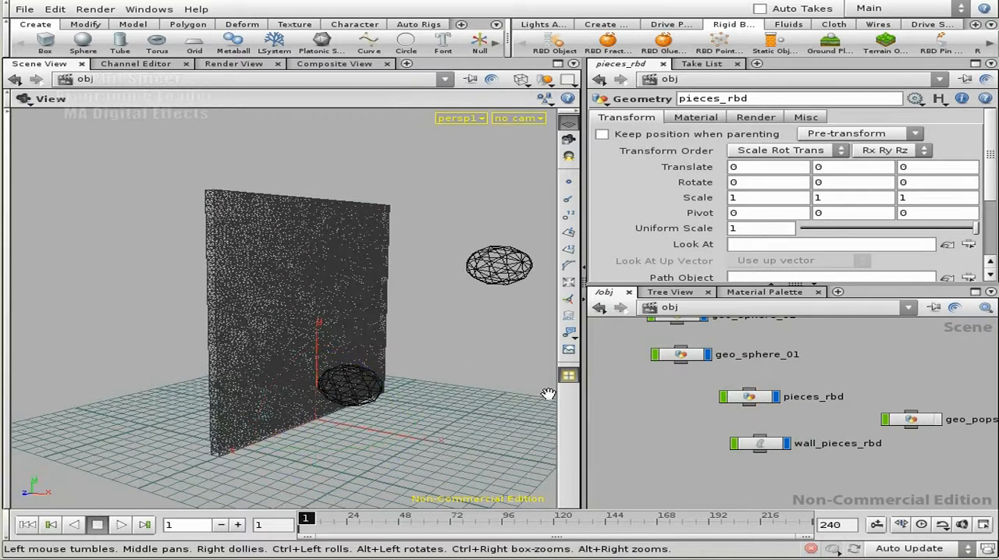
{"action": "left_click", "coordinate": [751, 400]}
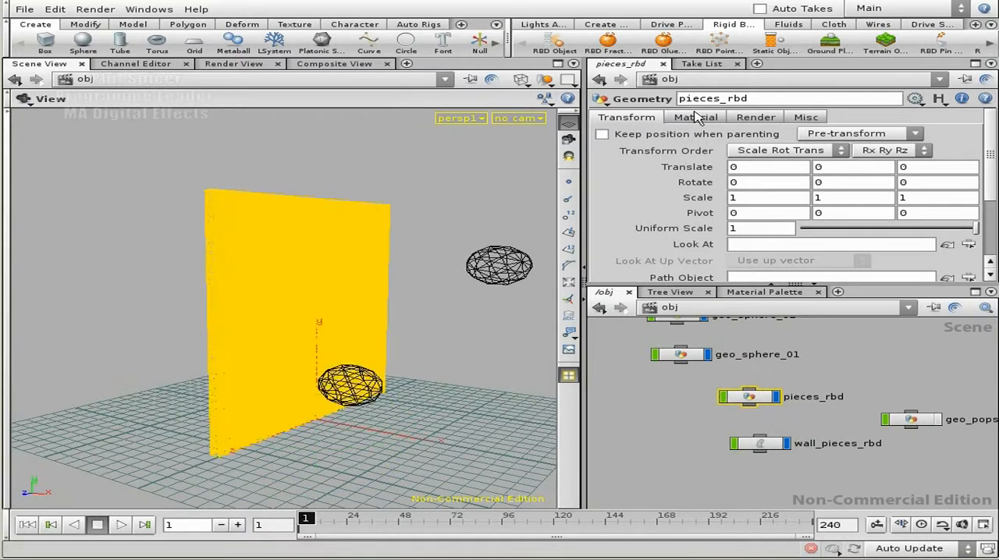
{"action": "left_click", "coordinate": [663, 43]}
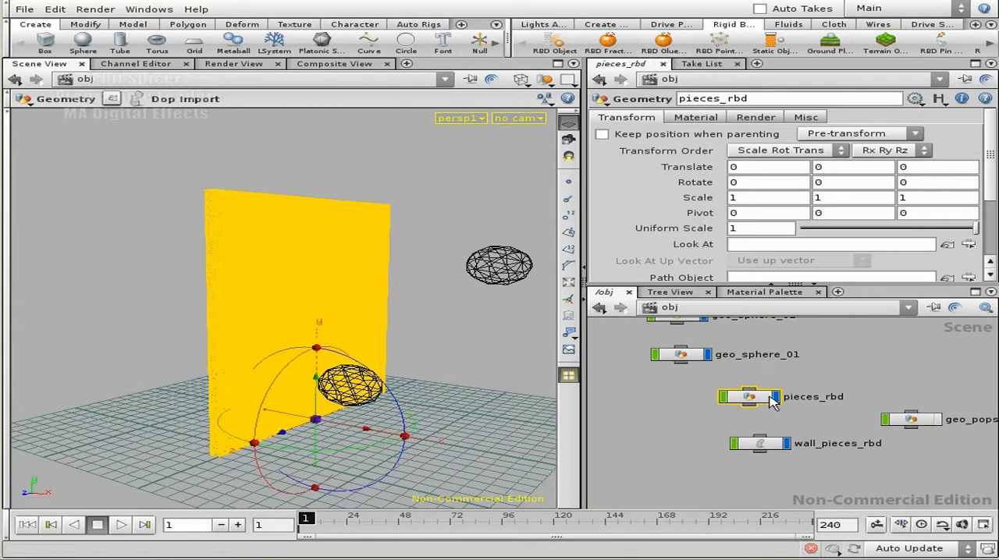
- Check wall_pieces_rbd for the glue nodes, and separate the rigid body chain from the cloth branch in cloth_dops
{"action": "left_click", "coordinate": [769, 446]}
{"action": "double_click", "coordinate": [769, 446]}
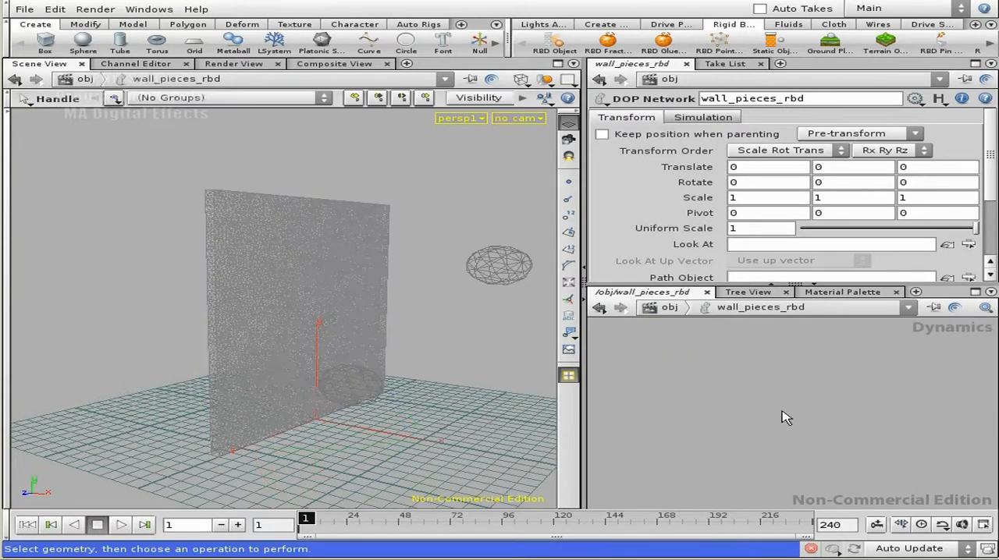
{"action": "key", "text": "u"}
{"action": "middle_click_drag", "start_coordinate": [725, 430], "coordinate": [673, 429]}
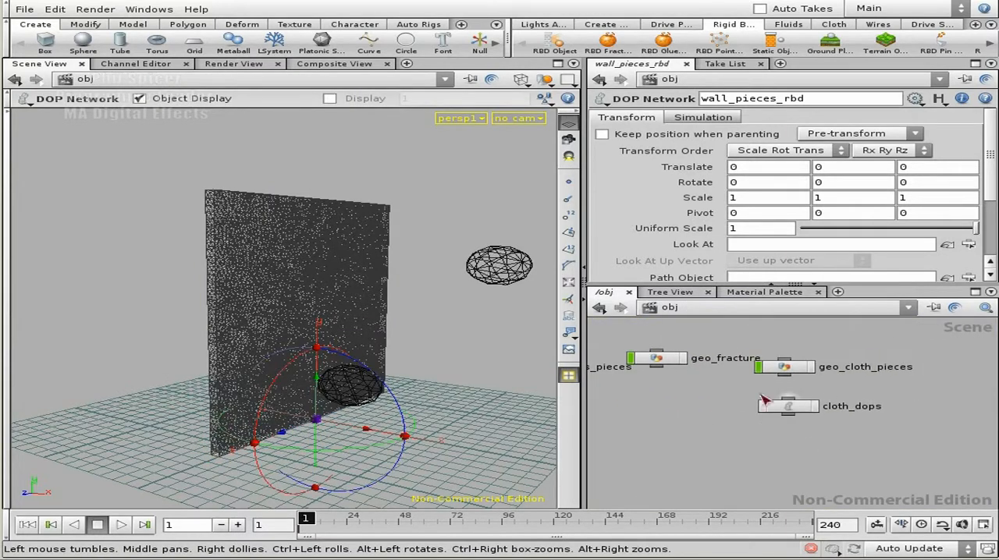
{"action": "double_click", "coordinate": [796, 408]}
{"action": "middle_click_drag", "start_coordinate": [790, 434], "coordinate": [686, 401]}
{"action": "mouse_move", "coordinate": [841, 460]}
{"action": "middle_mouse_down"}
{"action": "mouse_move", "coordinate": [818, 419]}
{"action": "mouse_move", "coordinate": [831, 423]}
{"action": "mouse_move", "coordinate": [830, 448]}
{"action": "middle_mouse_up"}
{"action": "left_click", "coordinate": [715, 461]}
{"action": "key", "text": "Delete"}
- Move the pieces_rbd, merge2 and rbdsolver1 nodes from cloth_dops into the wall_pieces_rbd network
{"action": "right_click_drag", "start_coordinate": [847, 464], "coordinate": [818, 473]}
{"action": "left_click_drag", "start_coordinate": [818, 482], "coordinate": [812, 373]}
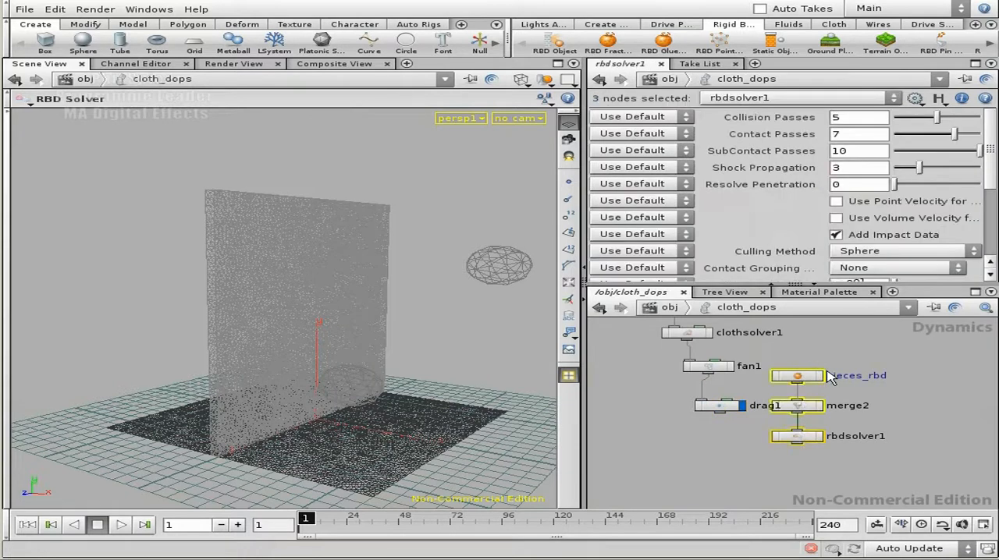
{"action": "key", "text": "Delete"}
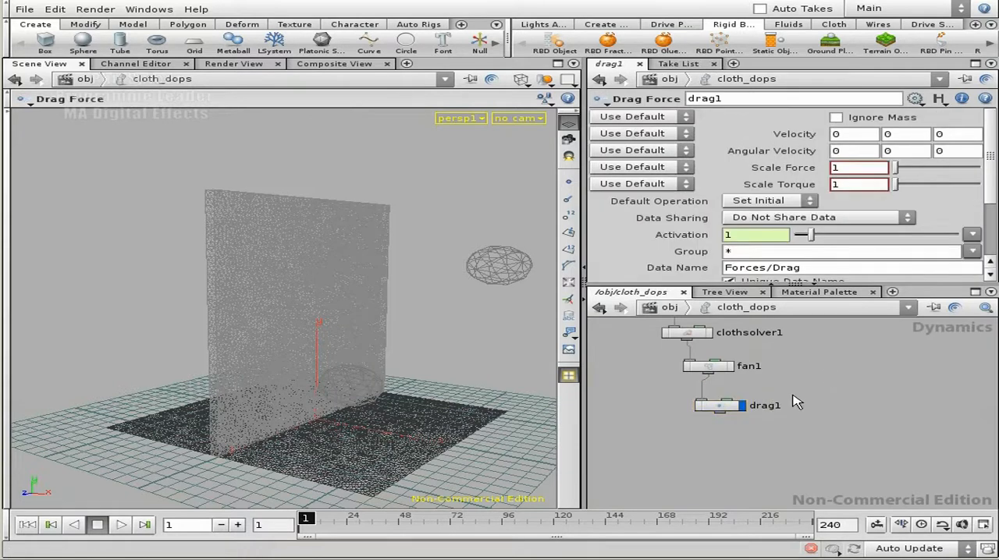
{"action": "key", "text": "u"}
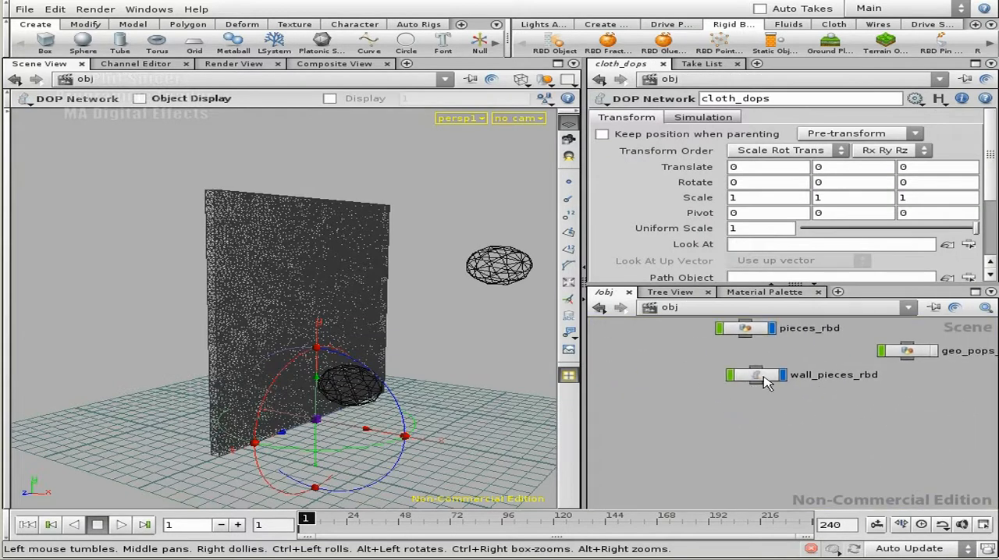
{"action": "double_click", "coordinate": [813, 383]}
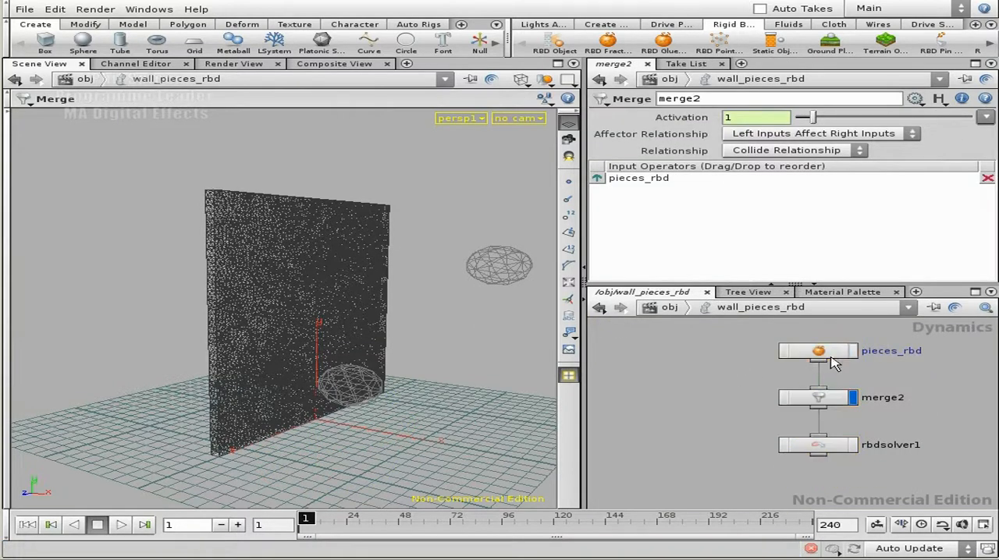
{"action": "left_click", "coordinate": [829, 355]}
{"action": "key", "text": "u"}
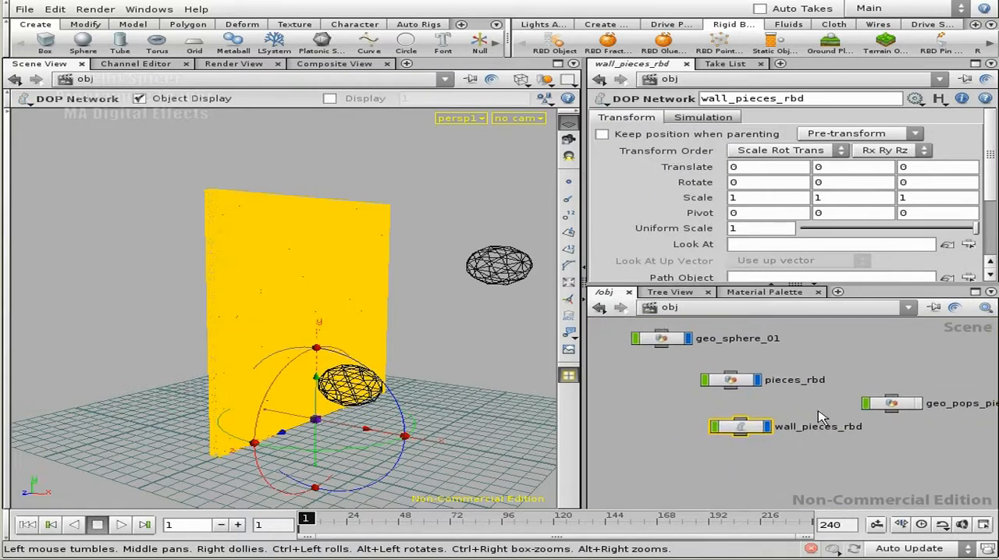
- Check the paths of dopimport1 inside pieces_rbd and copy the DOP network name wall_pieces_rbd from the object level
{"action": "double_click", "coordinate": [740, 377]}
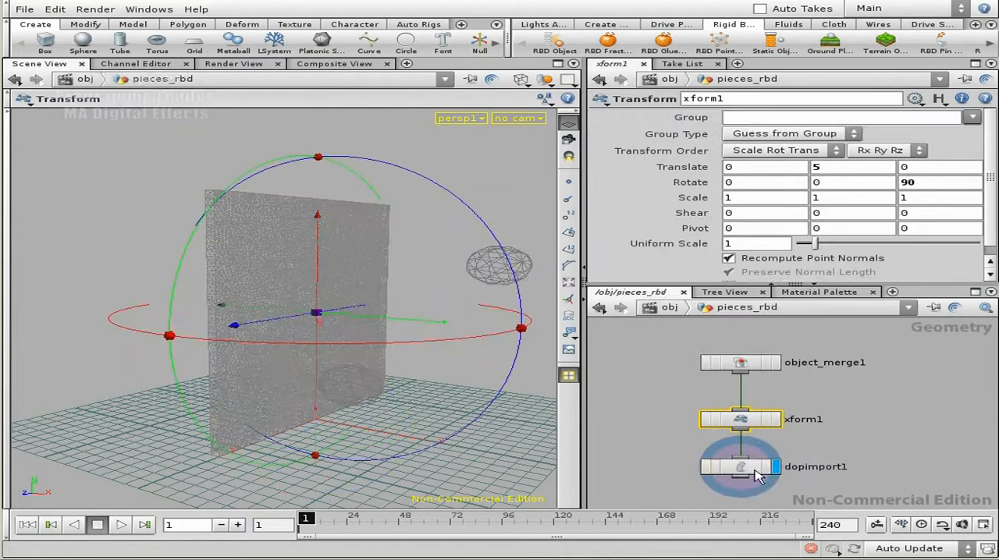
{"action": "left_click", "coordinate": [744, 468]}
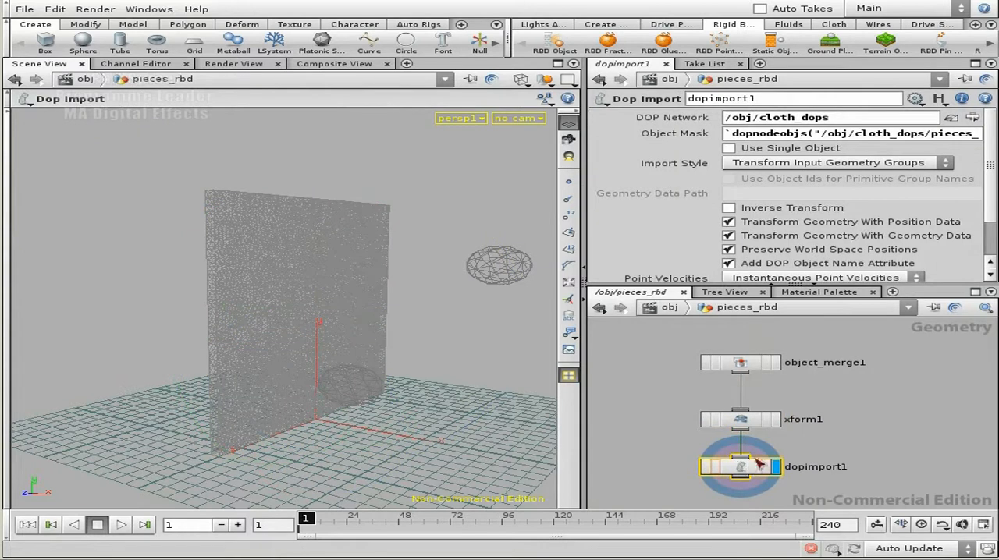
{"action": "left_click_drag", "start_coordinate": [856, 136], "coordinate": [911, 138]}
{"action": "left_click", "coordinate": [808, 136]}
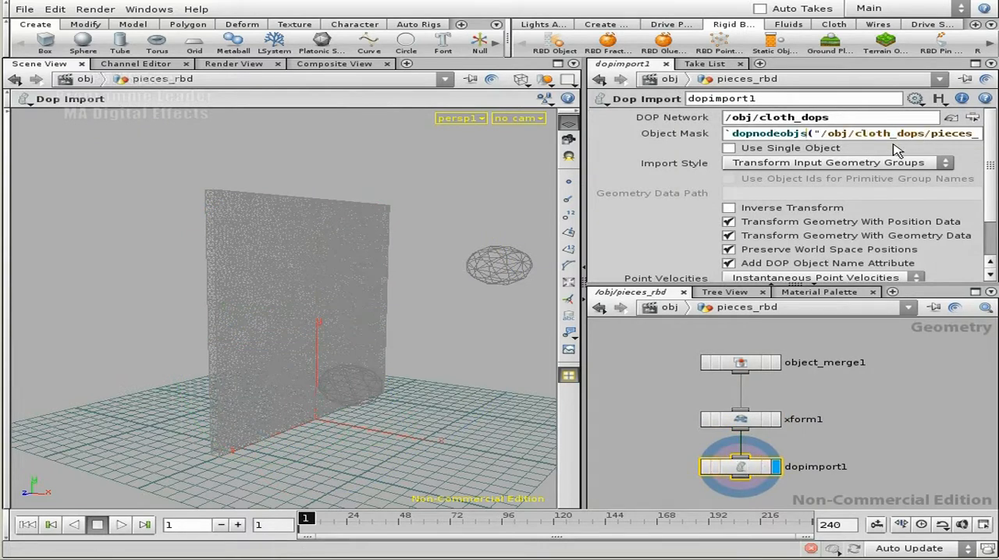
{"action": "left_click_drag", "start_coordinate": [855, 136], "coordinate": [926, 136]}
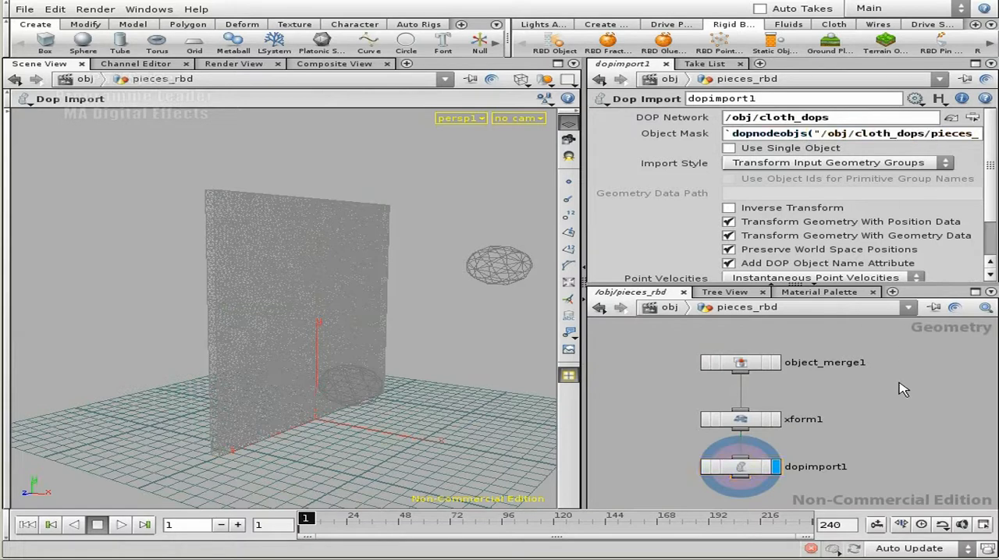
{"action": "key", "text": "u"}
{"action": "double_click", "coordinate": [856, 461]}
{"action": "key", "text": "ctrl+c"}
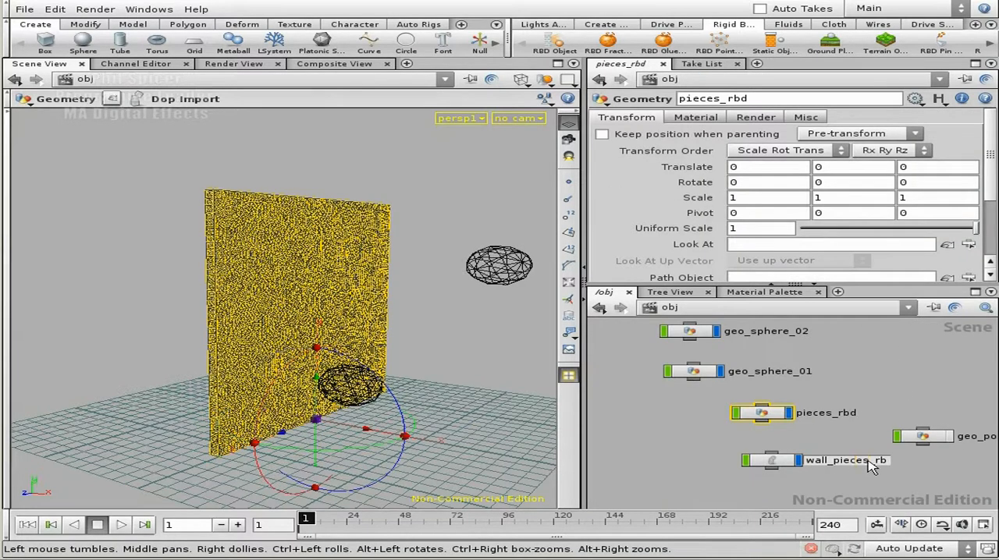
{"action": "left_click", "coordinate": [850, 442]}
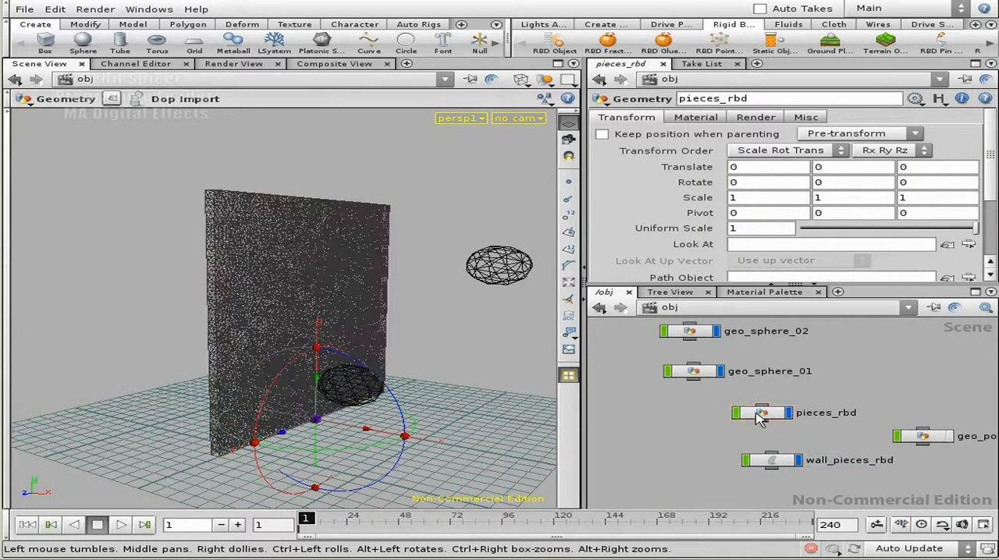
- Replace cloth_dops with wall_pieces_rbd in dopimport1's Object Mask expression and set its DOP Network to /obj/wall_pieces_rbd
{"action": "left_click", "coordinate": [764, 413]}
{"action": "double_click", "coordinate": [765, 413]}
{"action": "left_click", "coordinate": [769, 419]}
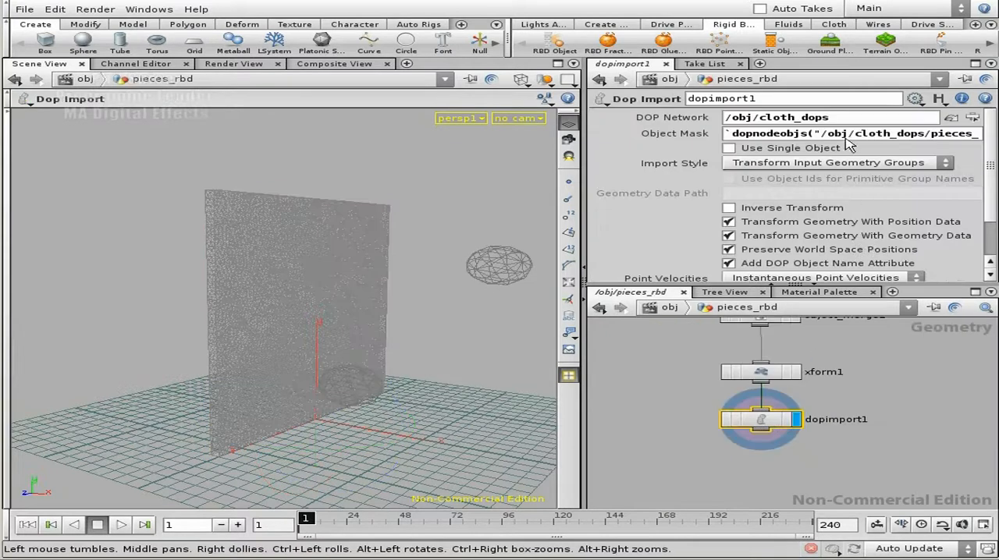
{"action": "left_click_drag", "start_coordinate": [856, 134], "coordinate": [921, 137]}
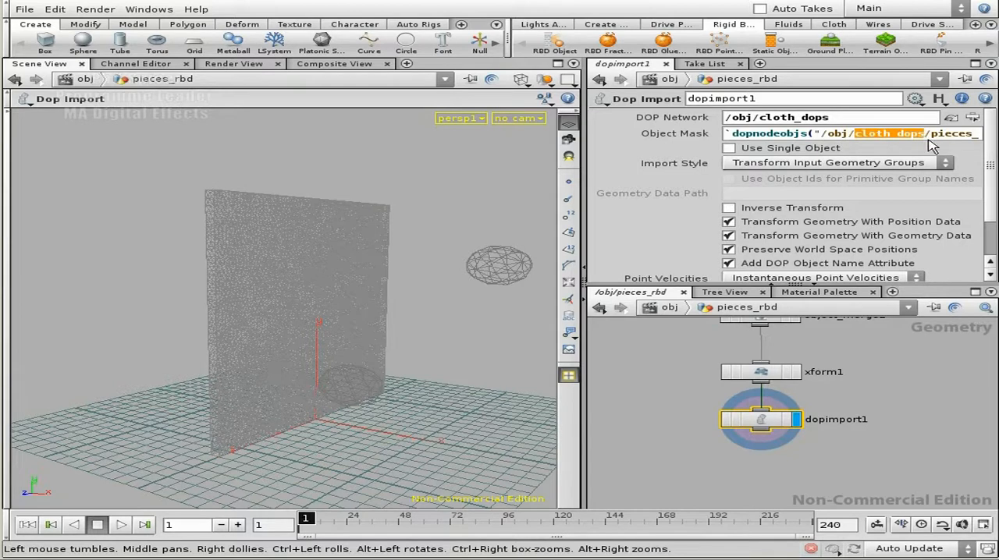
{"action": "key", "text": "ctrl+v"}
{"action": "left_click_drag", "start_coordinate": [819, 116], "coordinate": [761, 119]}
{"action": "key", "text": "ctrl+v"}
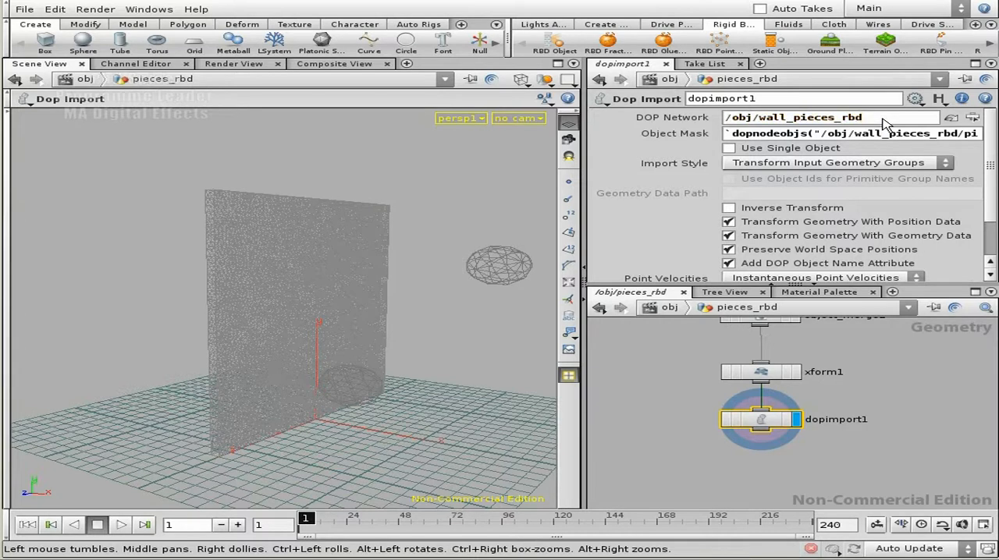
- Examine the source path of object_merge1 and the full Object Mask expression of dopimport1
{"action": "middle_click_drag", "start_coordinate": [899, 433], "coordinate": [853, 411]}
{"action": "left_click", "coordinate": [853, 411]}
{"action": "left_click_drag", "start_coordinate": [726, 383], "coordinate": [738, 415]}
{"action": "middle_click_drag", "start_coordinate": [867, 358], "coordinate": [819, 406]}
{"action": "scroll", "coordinate": [865, 423], "scroll_direction": "down", "scroll_amount": 4}
{"action": "left_click", "coordinate": [748, 373]}
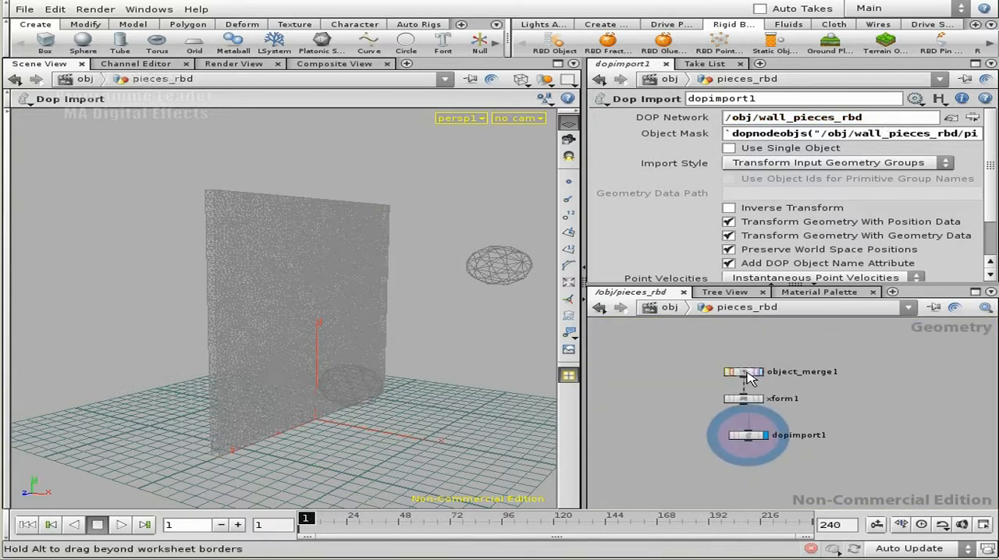
{"action": "scroll", "coordinate": [980, 207], "scroll_direction": "down", "scroll_amount": 2}
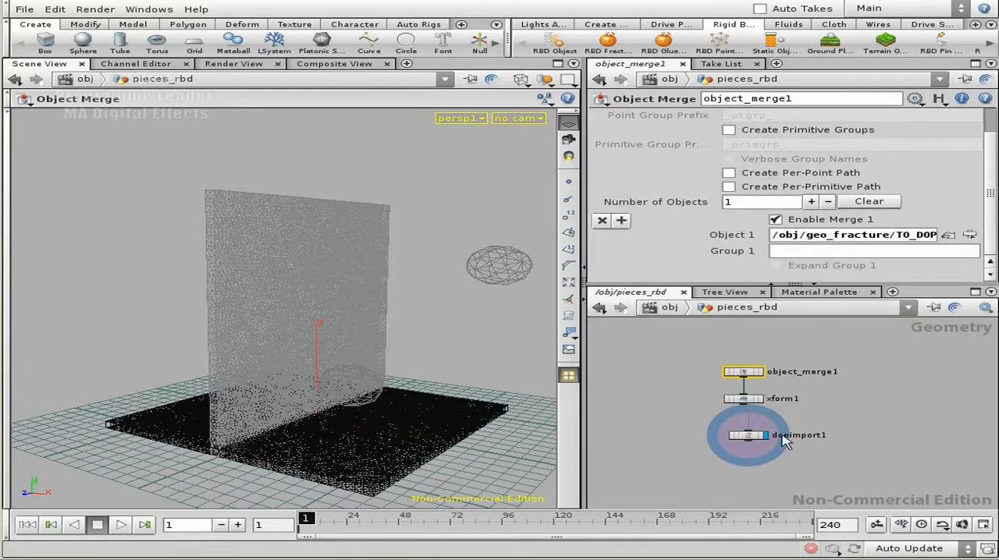
{"action": "left_click", "coordinate": [751, 434]}
{"action": "right_click_drag", "start_coordinate": [827, 408], "coordinate": [832, 411]}
{"action": "middle_click_drag", "start_coordinate": [831, 412], "coordinate": [863, 376]}
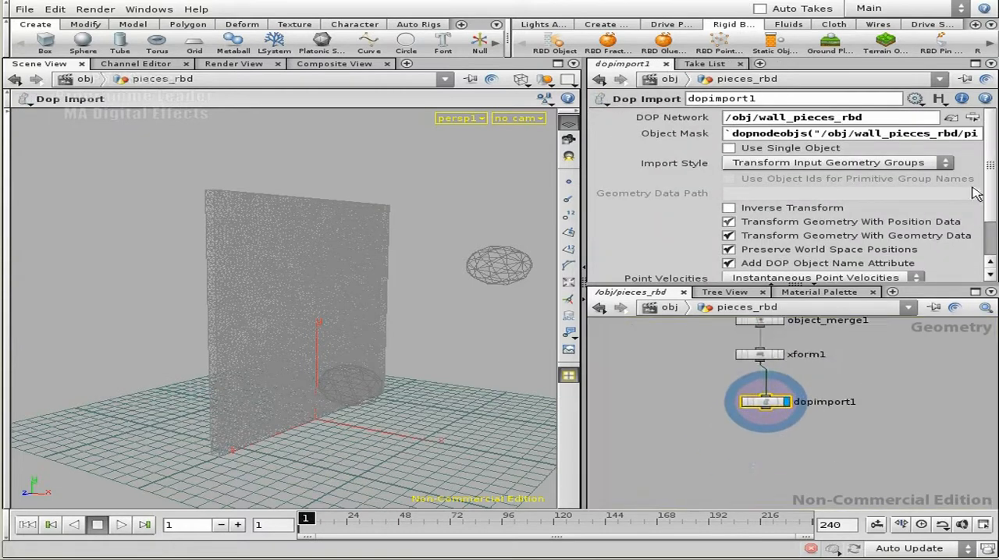
{"action": "left_click", "coordinate": [846, 138]}
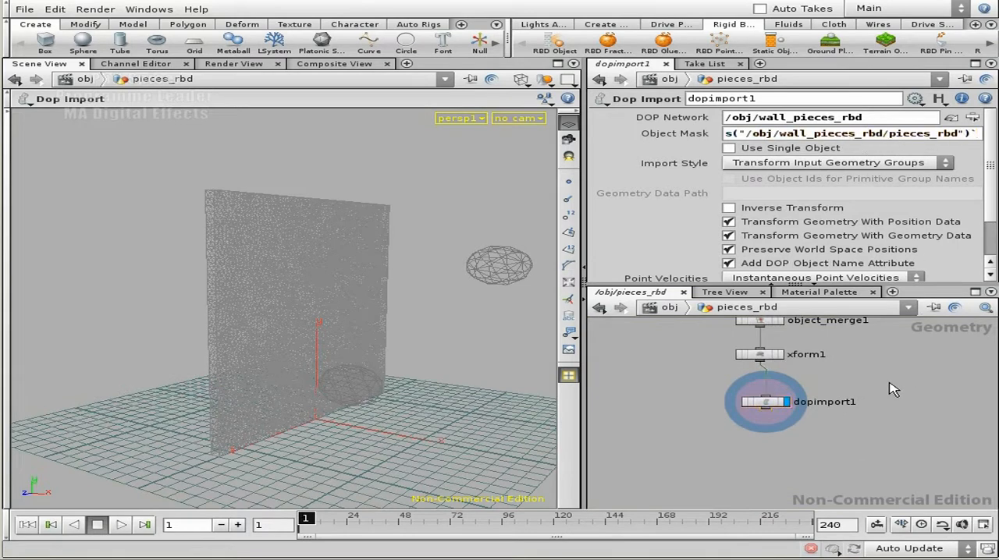
- Enter the wall_pieces_rbd network and display the Internal Glue settings of the pieces_rbd glue object
{"action": "key", "text": "u"}
{"action": "double_click", "coordinate": [779, 458]}
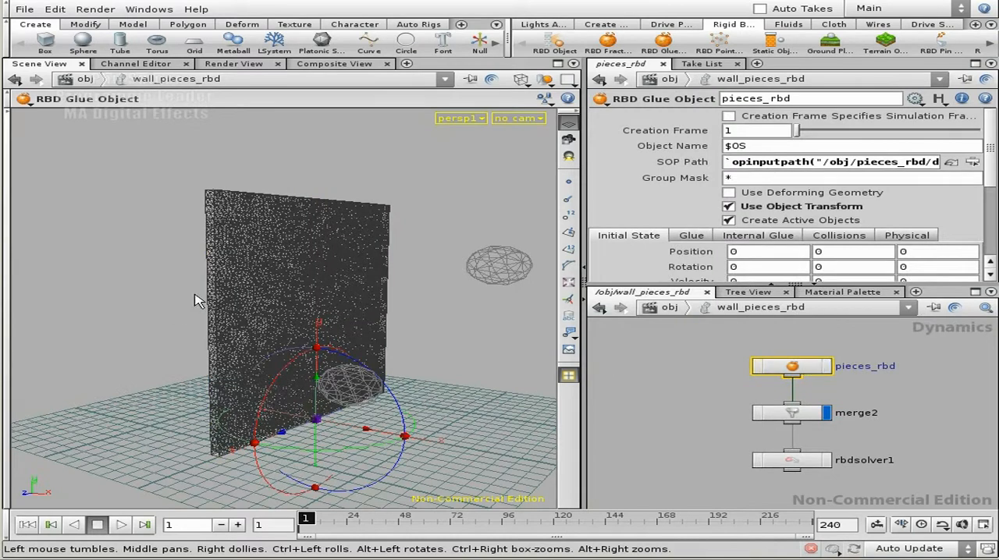
{"action": "scroll", "coordinate": [992, 174], "scroll_direction": "down", "scroll_amount": 2}
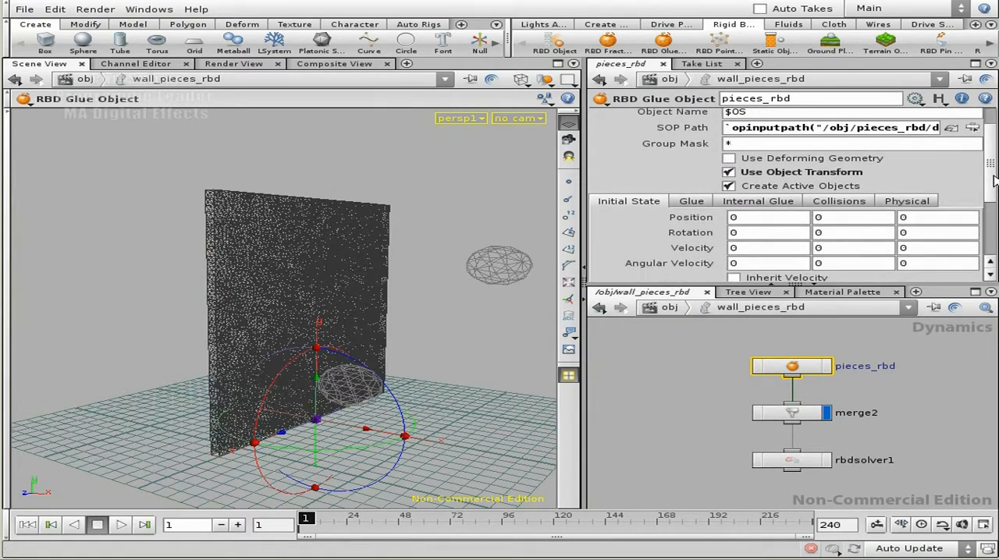
{"action": "left_click", "coordinate": [772, 202]}
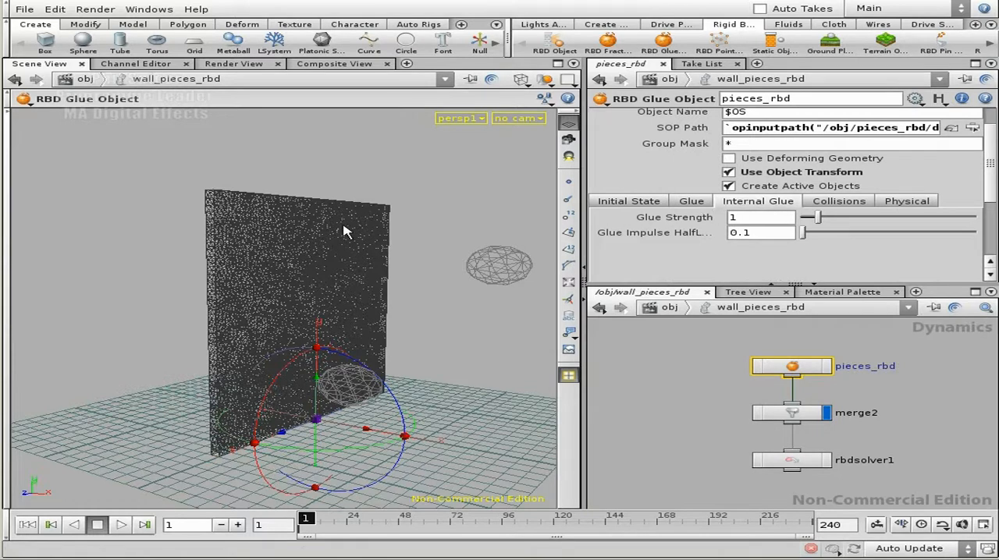
- Set the internal Glue Strength of the pieces_rbd glue object to 20
{"action": "left_click_drag", "start_coordinate": [770, 222], "coordinate": [723, 222]}
{"action": "type", "text": "20"}
{"action": "key", "text": "Return"}
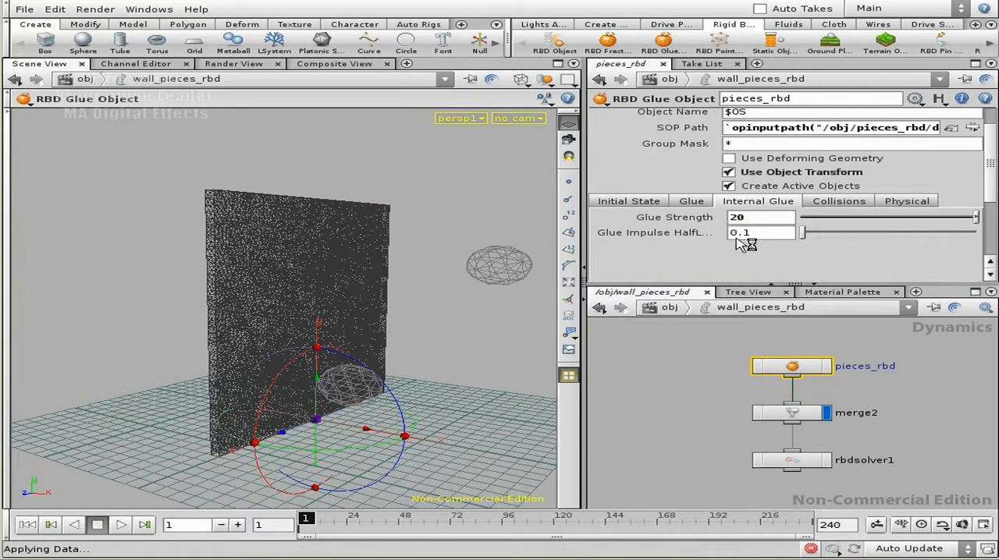
- Make rbdsolver1 the display node of the wall_pieces_rbd network
{"action": "mouse_move", "coordinate": [912, 411]}
{"action": "middle_mouse_down"}
{"action": "mouse_move", "coordinate": [891, 358]}
{"action": "mouse_move", "coordinate": [904, 414]}
{"action": "middle_mouse_up"}
{"action": "left_click", "coordinate": [834, 394]}
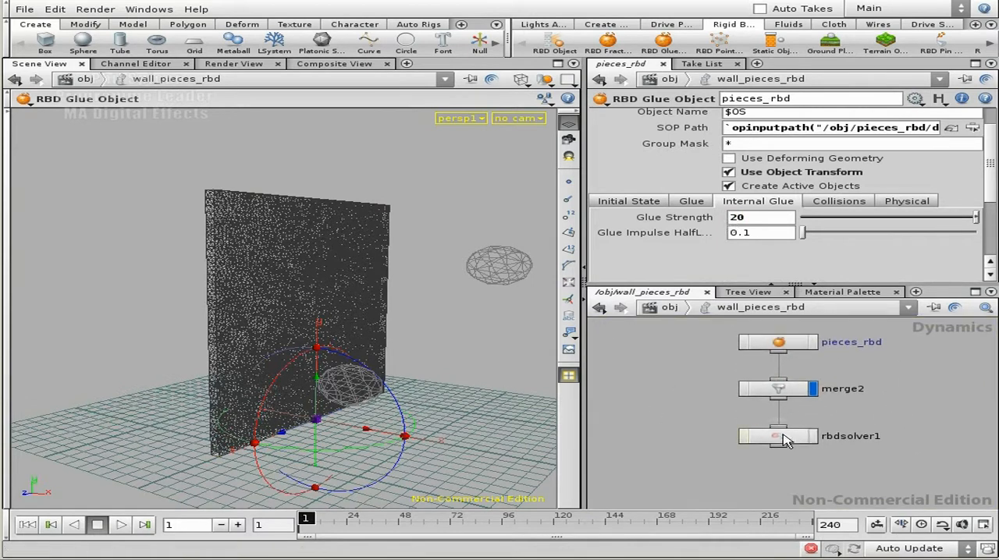
{"action": "left_click", "coordinate": [812, 437]}
{"action": "left_click", "coordinate": [814, 437]}
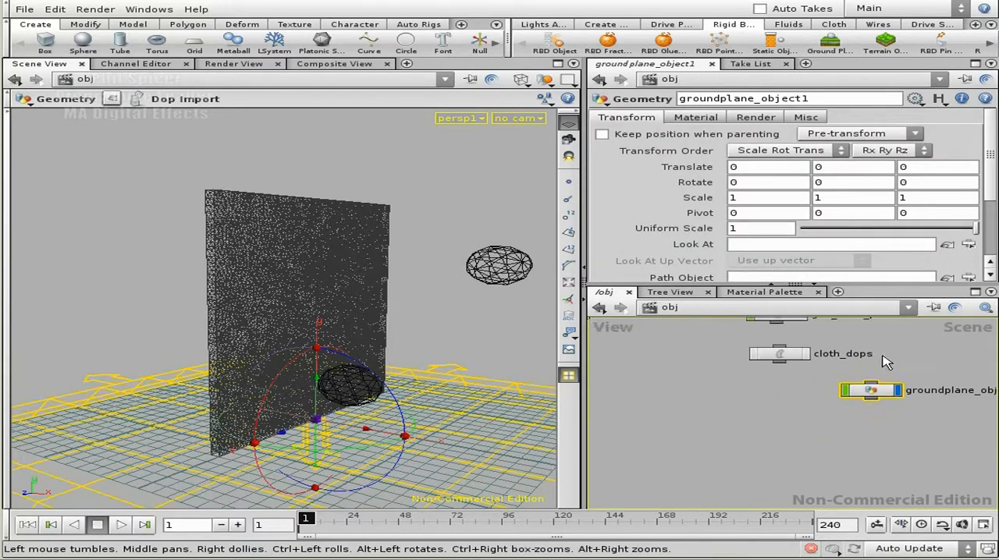
- Add a ground plane to the simulation and move its groundplane_object1 node below wall_pieces_rbd at the object level
{"action": "left_click_drag", "start_coordinate": [851, 400], "coordinate": [662, 382]}
{"action": "middle_click_drag", "start_coordinate": [662, 383], "coordinate": [829, 382]}
{"action": "left_click_drag", "start_coordinate": [820, 390], "coordinate": [664, 389]}
{"action": "middle_click_drag", "start_coordinate": [668, 365], "coordinate": [853, 373]}
{"action": "left_click_drag", "start_coordinate": [856, 400], "coordinate": [745, 388]}
{"action": "middle_click_drag", "start_coordinate": [795, 371], "coordinate": [790, 404]}
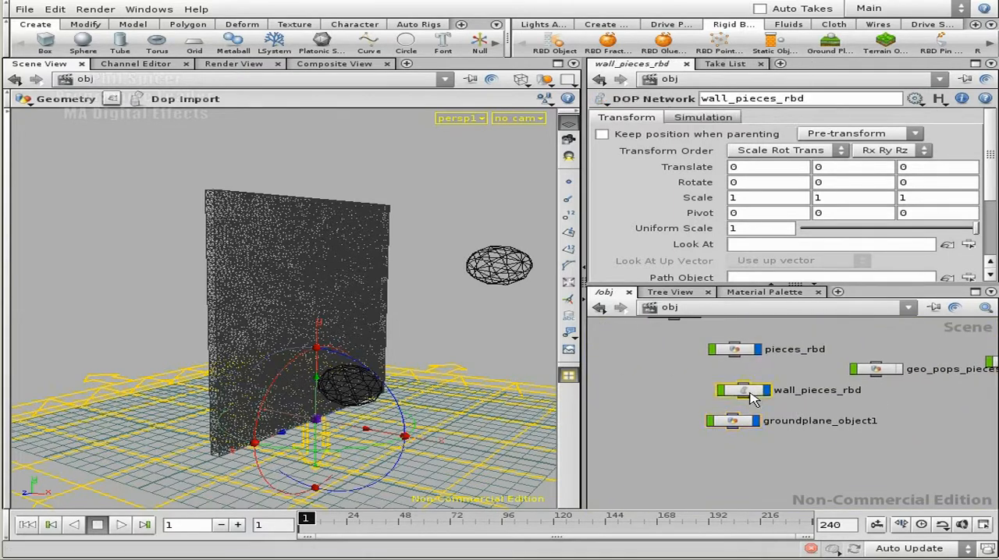
- Enter wall_pieces_rbd and move the groundplane1, merge1 and staticsolver1 branch clear of the pieces_rbd chain
{"action": "double_click", "coordinate": [755, 392]}
{"action": "middle_click_drag", "start_coordinate": [899, 395], "coordinate": [900, 416]}
{"action": "left_click_drag", "start_coordinate": [843, 354], "coordinate": [752, 476]}
{"action": "middle_click_drag", "start_coordinate": [843, 430], "coordinate": [953, 430]}
{"action": "left_click_drag", "start_coordinate": [898, 388], "coordinate": [659, 343]}
{"action": "middle_click_drag", "start_coordinate": [849, 390], "coordinate": [881, 360]}
{"action": "left_click", "coordinate": [882, 361]}
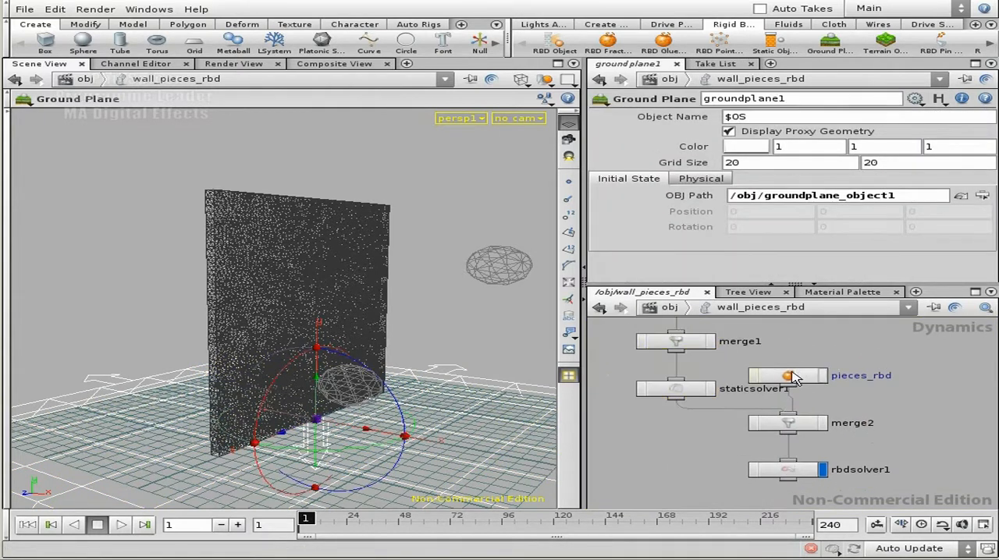
- Move pieces_rbd away from the static solver branch and check the merge2 and rbdsolver1 settings
{"action": "left_click_drag", "start_coordinate": [788, 376], "coordinate": [882, 378]}
{"action": "left_click", "coordinate": [796, 421]}
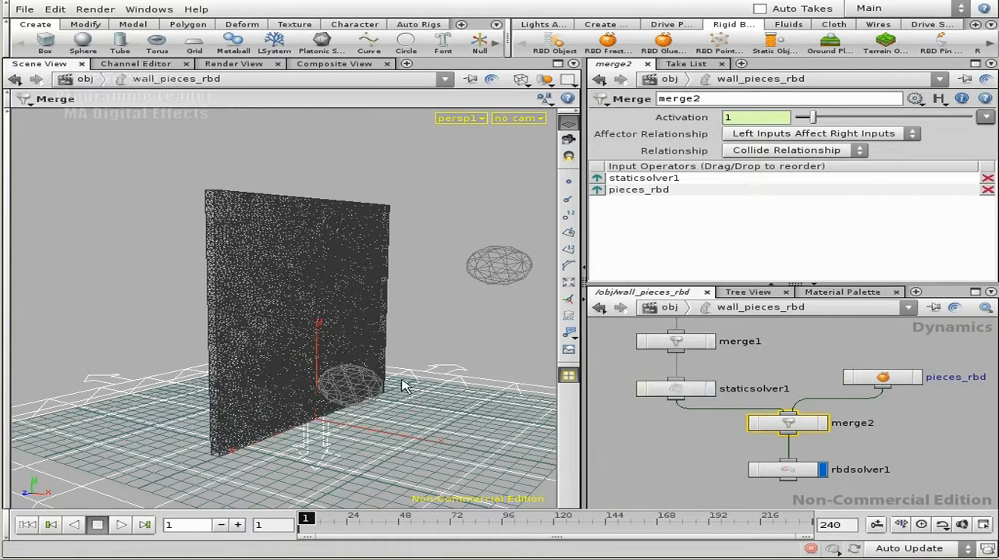
{"action": "middle_click_drag", "start_coordinate": [877, 454], "coordinate": [878, 400]}
{"action": "left_click_drag", "start_coordinate": [833, 463], "coordinate": [786, 415]}
{"action": "left_click", "coordinate": [872, 382]}
{"action": "middle_click_drag", "start_coordinate": [892, 380], "coordinate": [865, 434]}
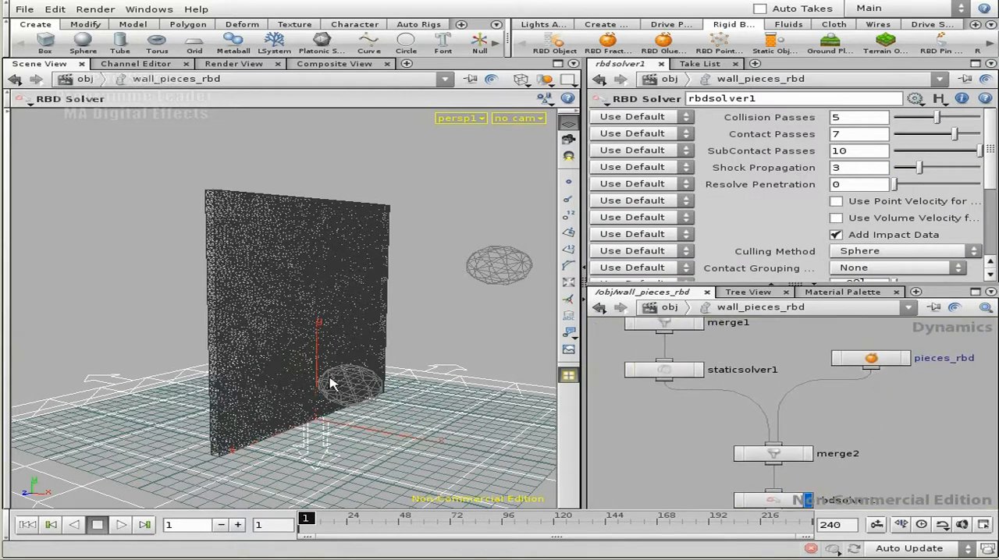
- Return to the object level and turn geo_sphere_01 into an RBD object
{"action": "key", "text": "u"}
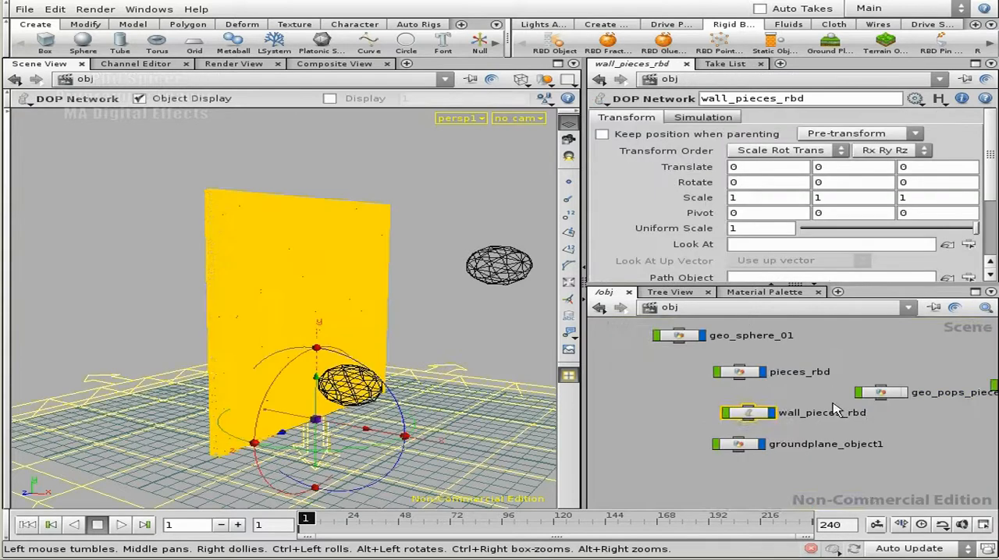
{"action": "middle_click_drag", "start_coordinate": [756, 364], "coordinate": [777, 388]}
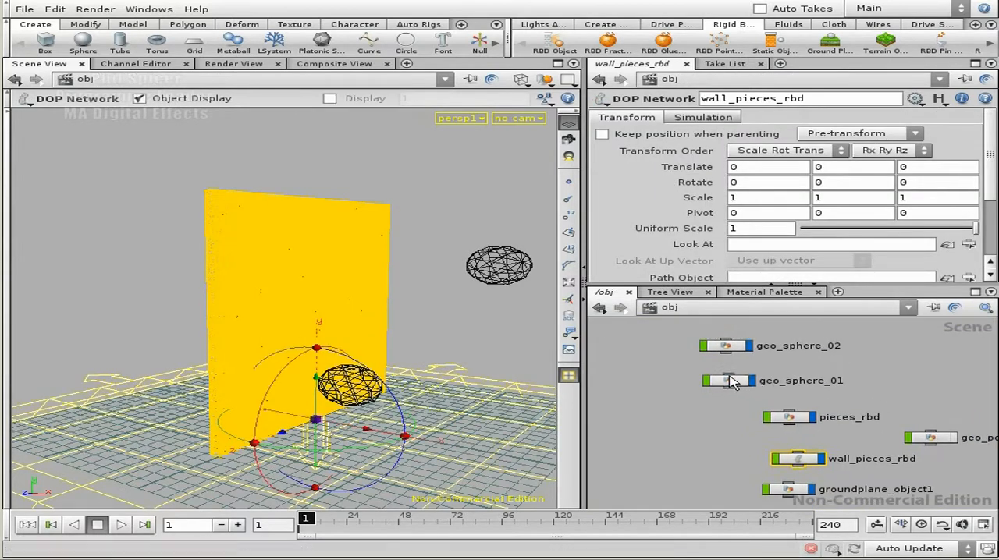
{"action": "left_click", "coordinate": [755, 383]}
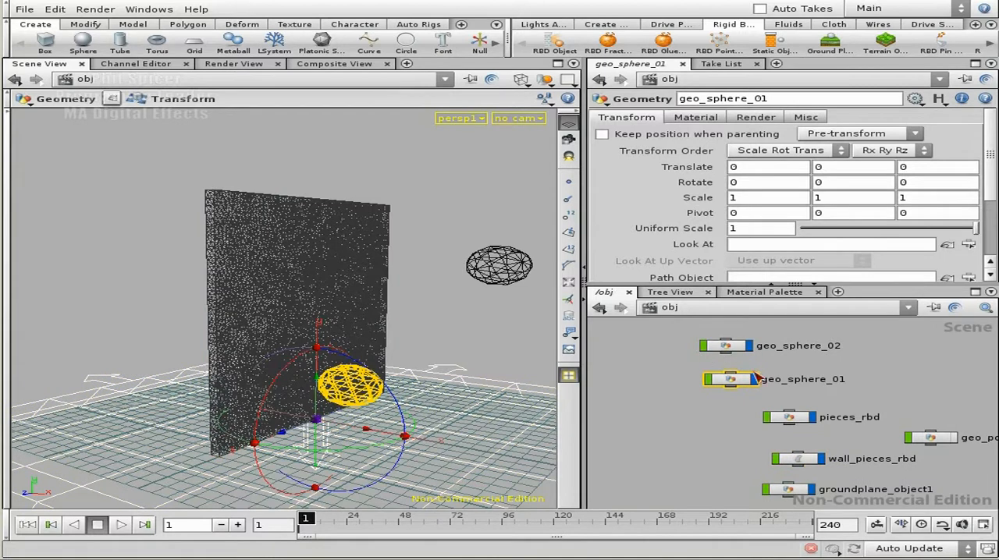
{"action": "left_click", "coordinate": [555, 45]}
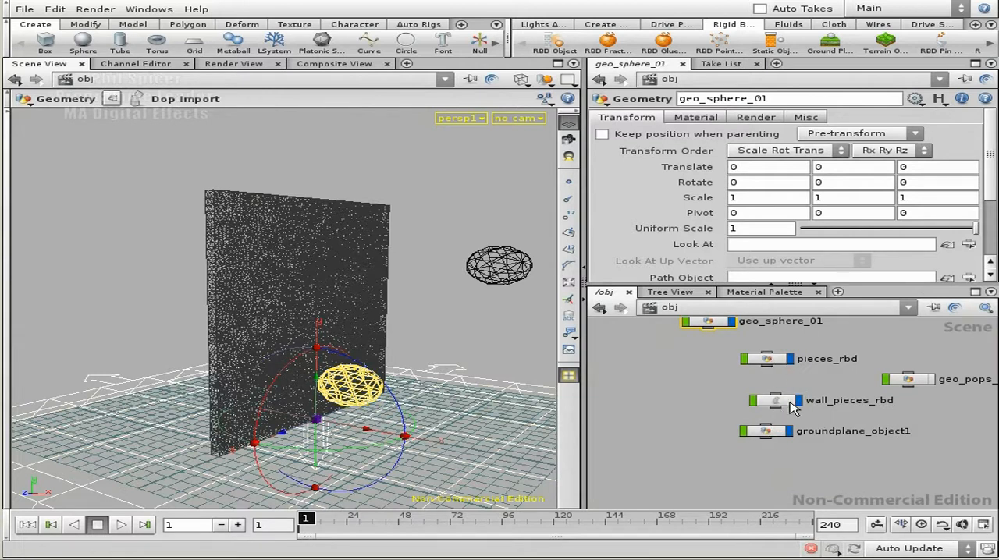
- Inside wall_pieces_rbd, move the geo_sphere_01, merge3 and rbdsolver2 nodes together to the far side of pieces_rbd
{"action": "double_click", "coordinate": [769, 406]}
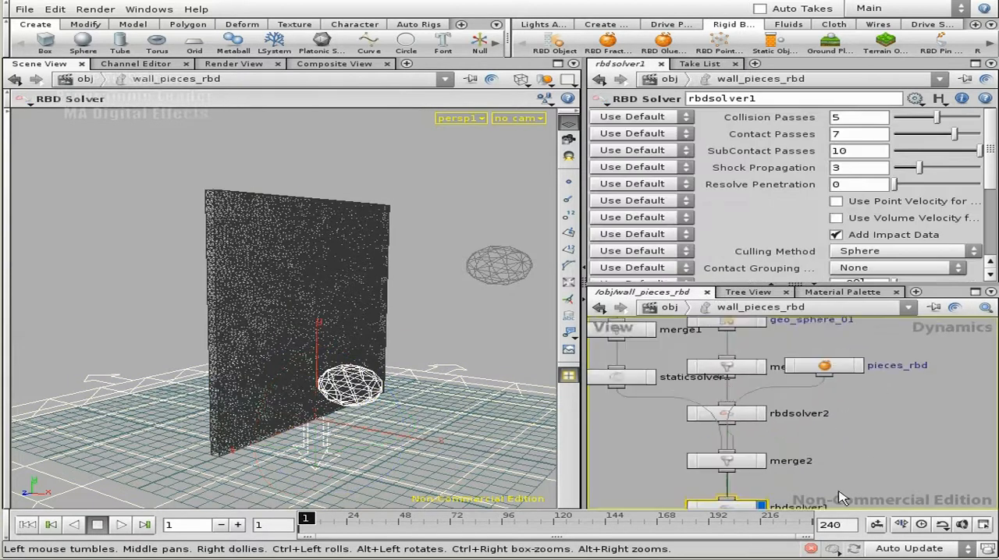
{"action": "left_click_drag", "start_coordinate": [808, 421], "coordinate": [827, 445]}
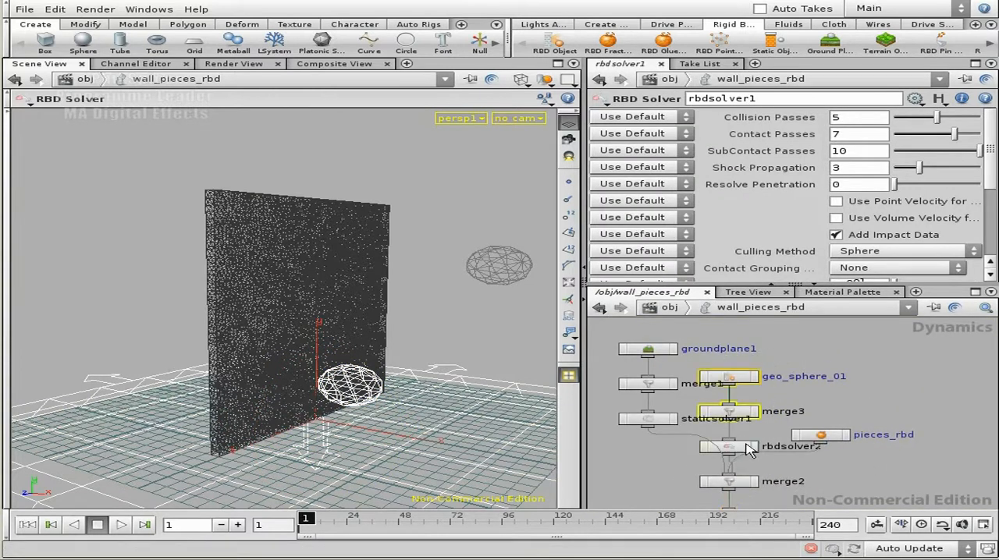
{"action": "left_click", "coordinate": [791, 367]}
{"action": "left_click_drag", "start_coordinate": [754, 452], "coordinate": [938, 445]}
{"action": "middle_click_drag", "start_coordinate": [854, 414], "coordinate": [784, 371]}
{"action": "left_click_drag", "start_coordinate": [769, 392], "coordinate": [756, 347]}
{"action": "middle_click_drag", "start_coordinate": [755, 347], "coordinate": [709, 369]}
{"action": "left_click", "coordinate": [821, 357]}
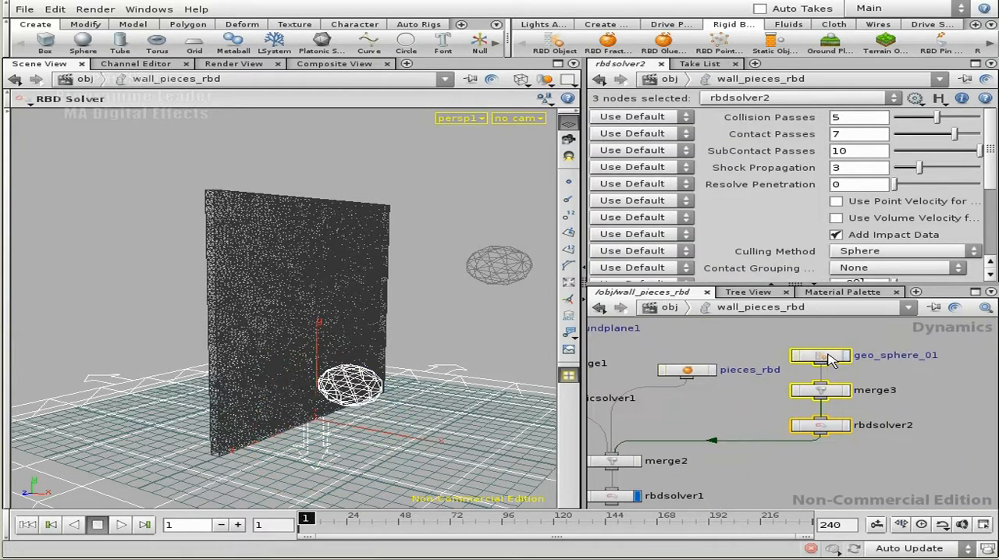
{"action": "left_click_drag", "start_coordinate": [832, 458], "coordinate": [813, 348]}
{"action": "left_click_drag", "start_coordinate": [825, 355], "coordinate": [868, 357]}
{"action": "left_click", "coordinate": [728, 416]}
{"action": "middle_click_drag", "start_coordinate": [725, 417], "coordinate": [856, 415]}
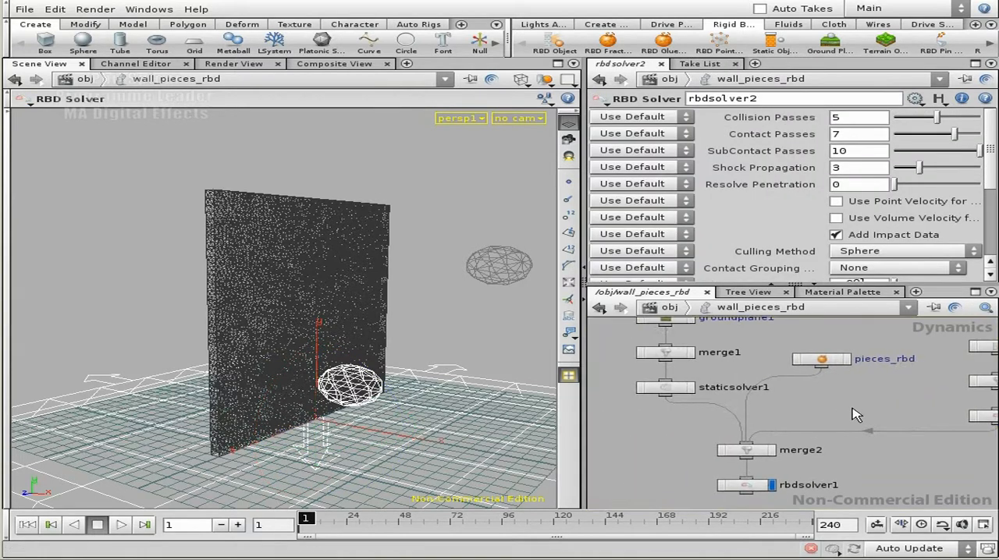
- Go back to the object level and turn geo_sphere_02 into an RBD object
{"action": "key", "text": "u"}
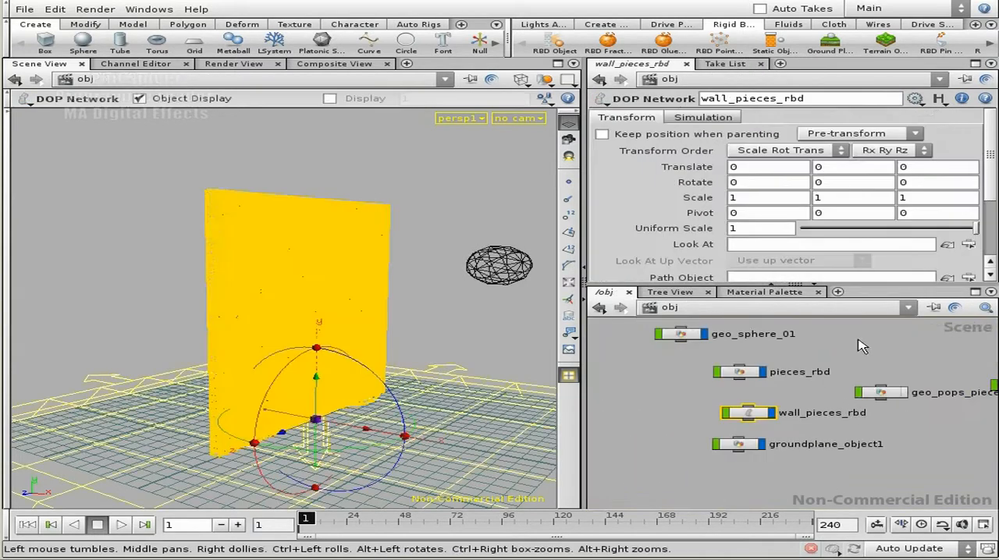
{"action": "middle_click_drag", "start_coordinate": [842, 355], "coordinate": [872, 372]}
{"action": "middle_click_drag", "start_coordinate": [801, 345], "coordinate": [802, 380]}
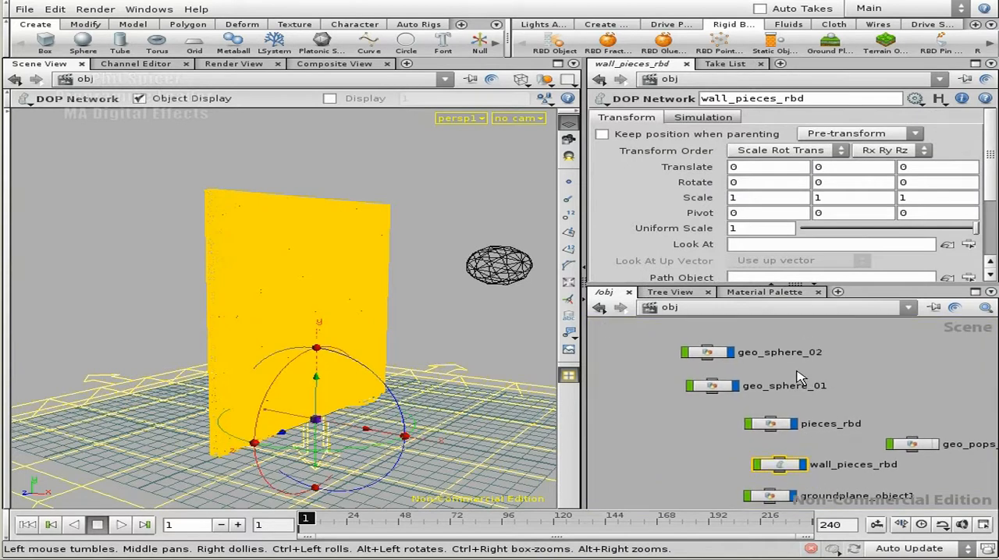
{"action": "left_click", "coordinate": [708, 353]}
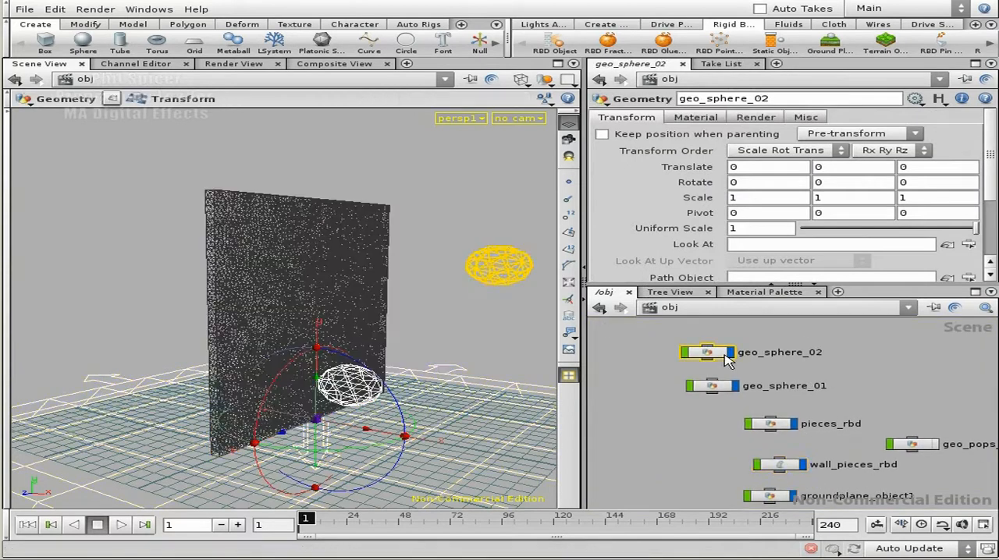
{"action": "left_click", "coordinate": [554, 42]}
- Enter wall_pieces_rbd and lay out geo_sphere_01 and geo_sphere_02 side by side above merge3
{"action": "middle_click_drag", "start_coordinate": [889, 410], "coordinate": [858, 334]}
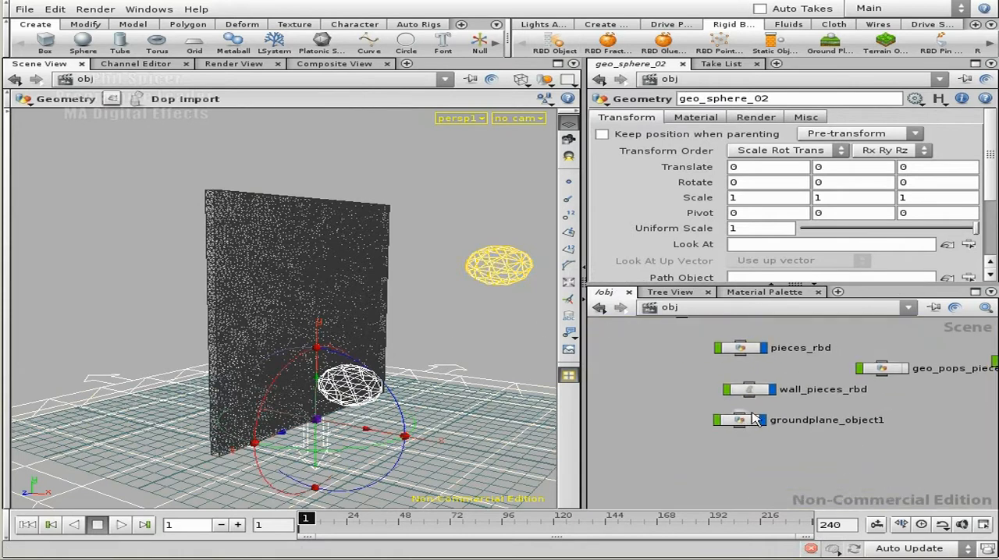
{"action": "double_click", "coordinate": [756, 391]}
{"action": "middle_click_drag", "start_coordinate": [910, 400], "coordinate": [852, 424]}
{"action": "left_click_drag", "start_coordinate": [804, 404], "coordinate": [842, 400]}
{"action": "left_click_drag", "start_coordinate": [718, 366], "coordinate": [713, 336]}
{"action": "left_click_drag", "start_coordinate": [859, 397], "coordinate": [833, 357]}
{"action": "left_click", "coordinate": [824, 380]}
{"action": "middle_click_drag", "start_coordinate": [665, 379], "coordinate": [800, 425]}
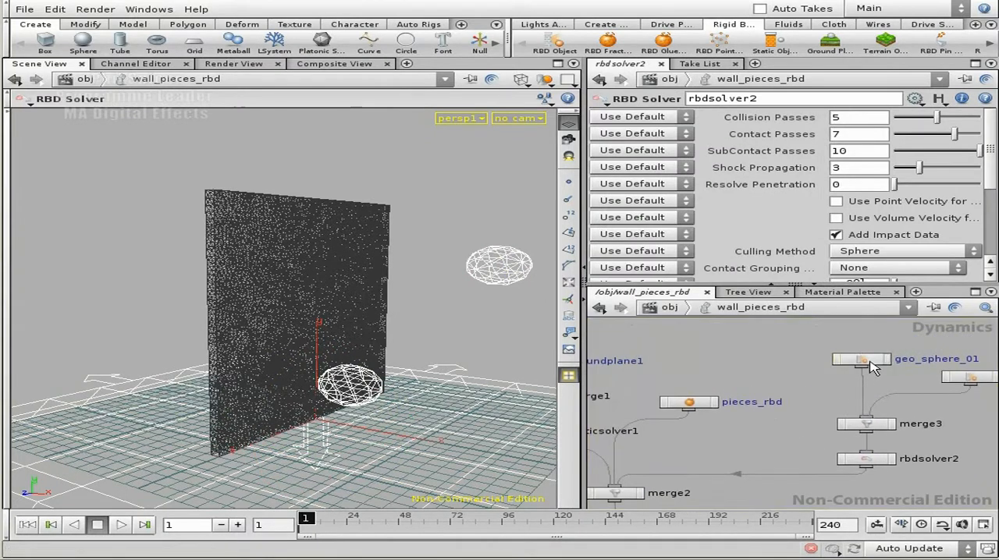
- Set the initial X velocity of geo_sphere_01 to -15 so it travels towards the wall
{"action": "left_click", "coordinate": [871, 365]}
{"action": "left_click_drag", "start_coordinate": [995, 163], "coordinate": [989, 193]}
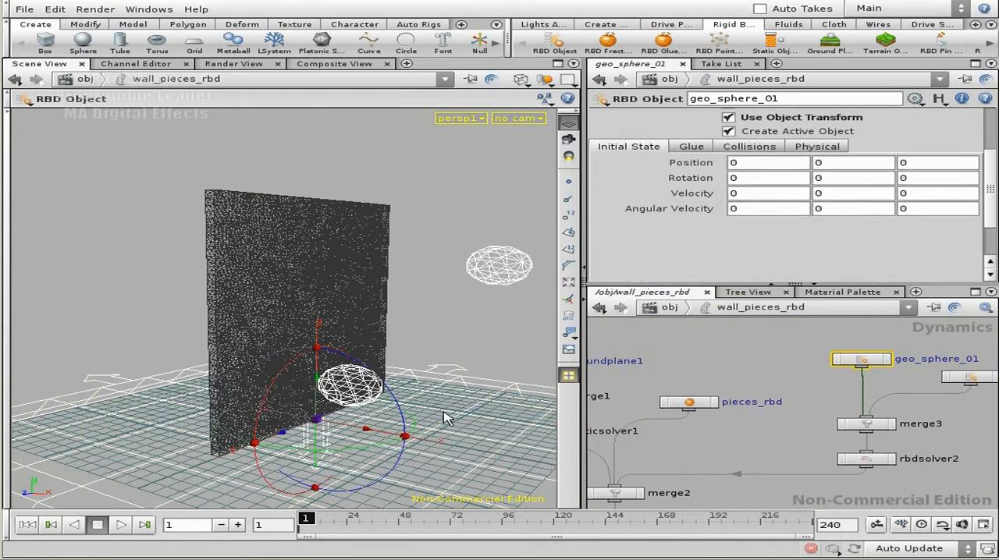
{"action": "key", "text": "Escape"}
{"action": "left_click_drag", "start_coordinate": [318, 406], "coordinate": [380, 337]}
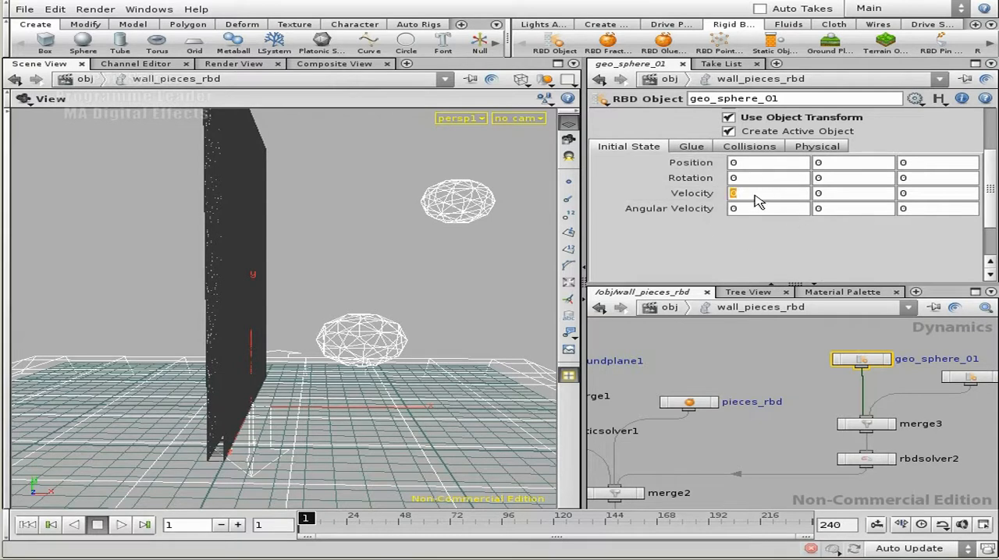
{"action": "key", "text": "Return"}
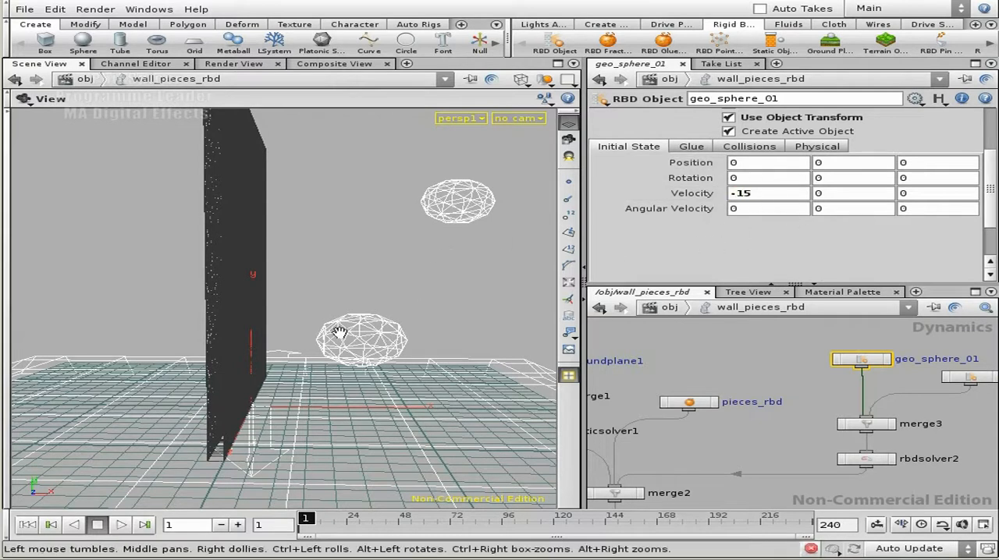
- Set the initial X velocity of geo_sphere_02 to -20
{"action": "middle_click_drag", "start_coordinate": [903, 381], "coordinate": [820, 380]}
{"action": "left_click", "coordinate": [894, 378]}
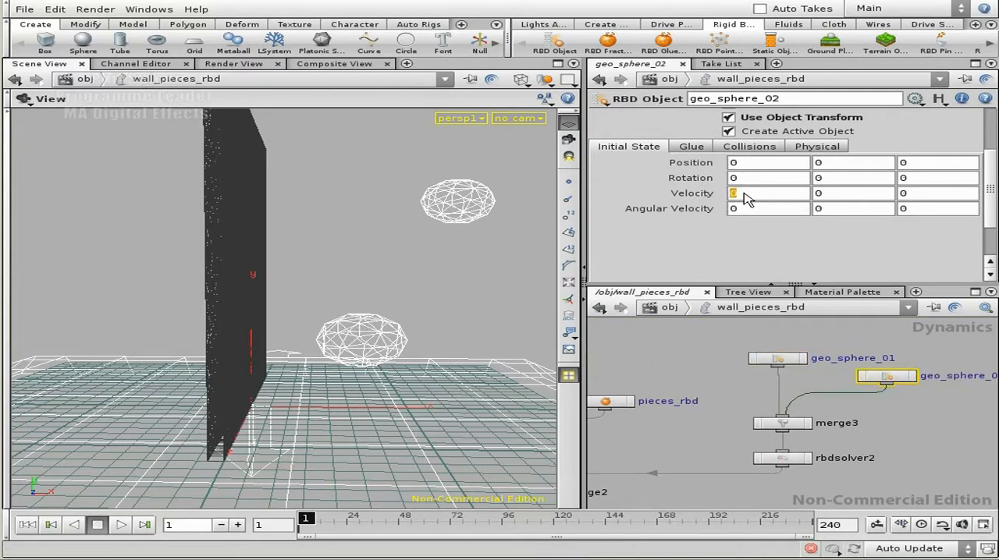
{"action": "key", "text": "Return"}
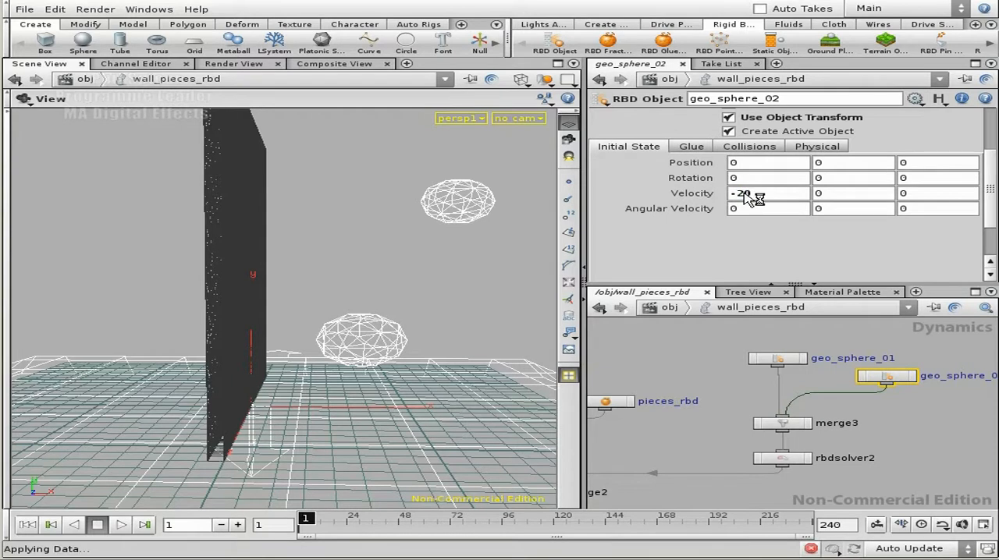
- Check the merge2 and rbdsolver1 end of the network, return to the object level and clear the selection
{"action": "middle_click_drag", "start_coordinate": [706, 493], "coordinate": [802, 431]}
{"action": "left_click", "coordinate": [690, 414]}
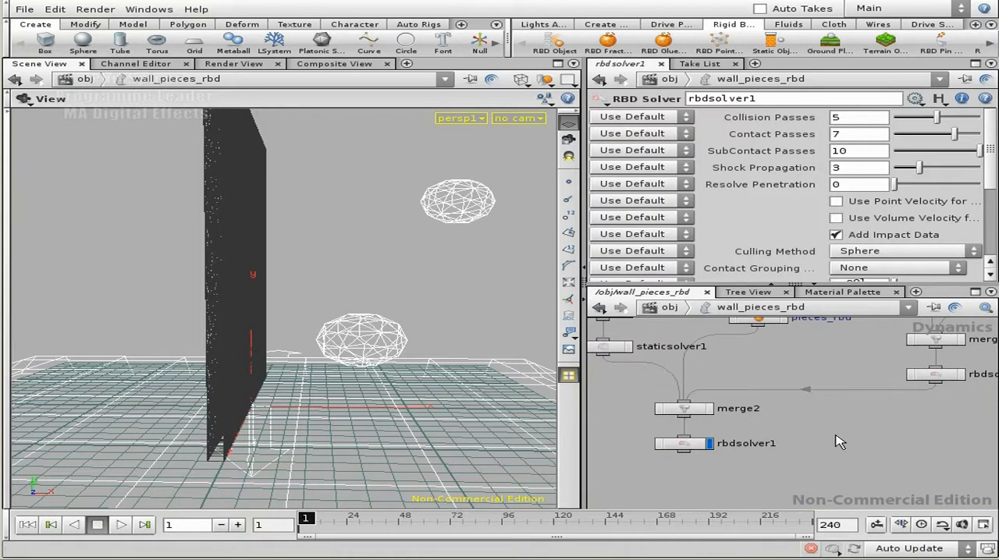
{"action": "key", "text": "u"}
{"action": "middle_click_drag", "start_coordinate": [821, 344], "coordinate": [819, 364]}
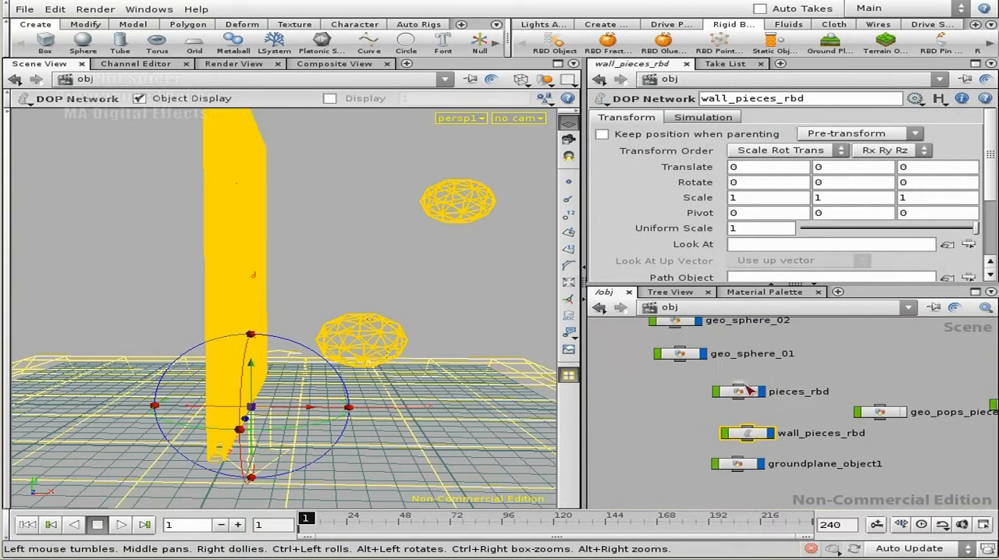
{"action": "left_click", "coordinate": [830, 374]}
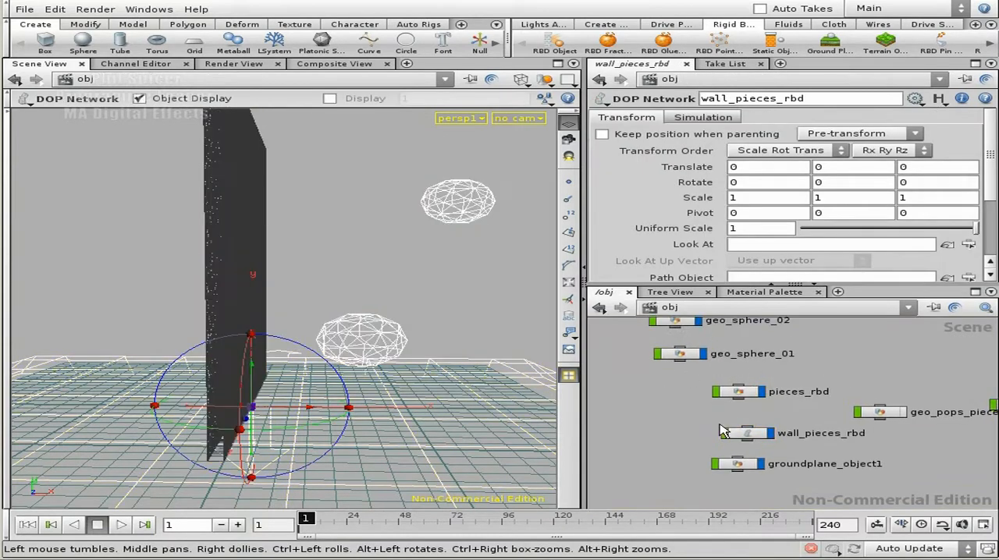
- Save the scene under the new name fracture_08.hipnc in D:/tutorials/fracture/
{"action": "left_click", "coordinate": [25, 9]}
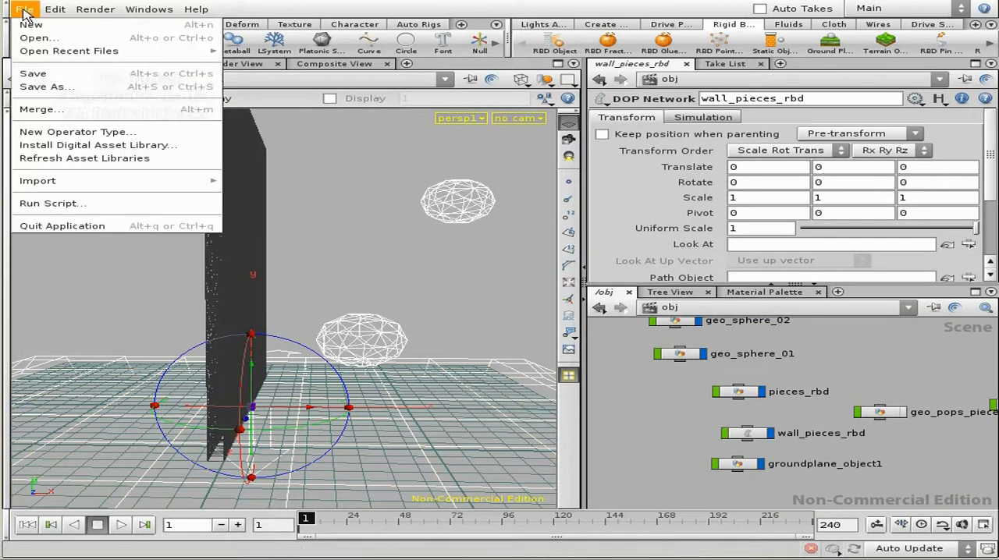
{"action": "left_click", "coordinate": [46, 87]}
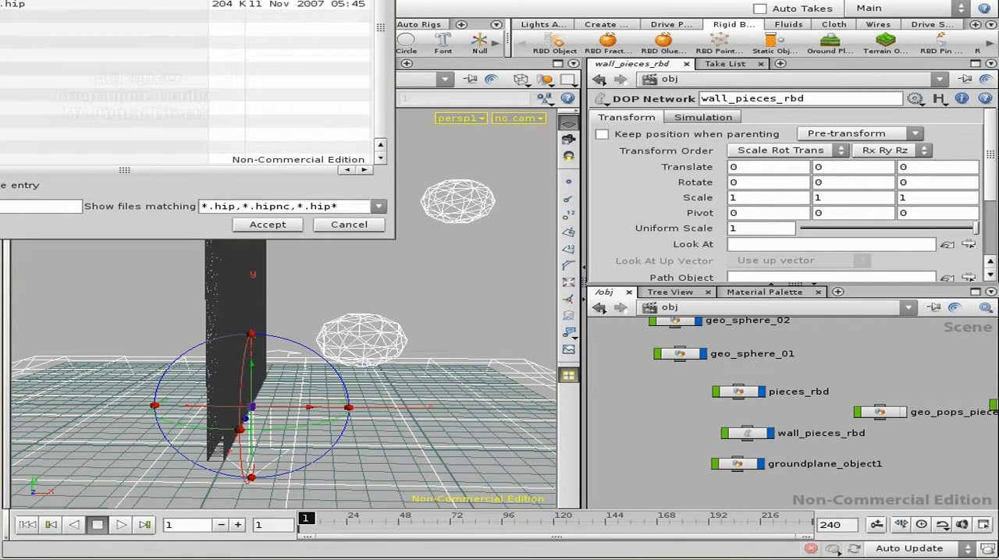
{"action": "left_click", "coordinate": [24, 70]}
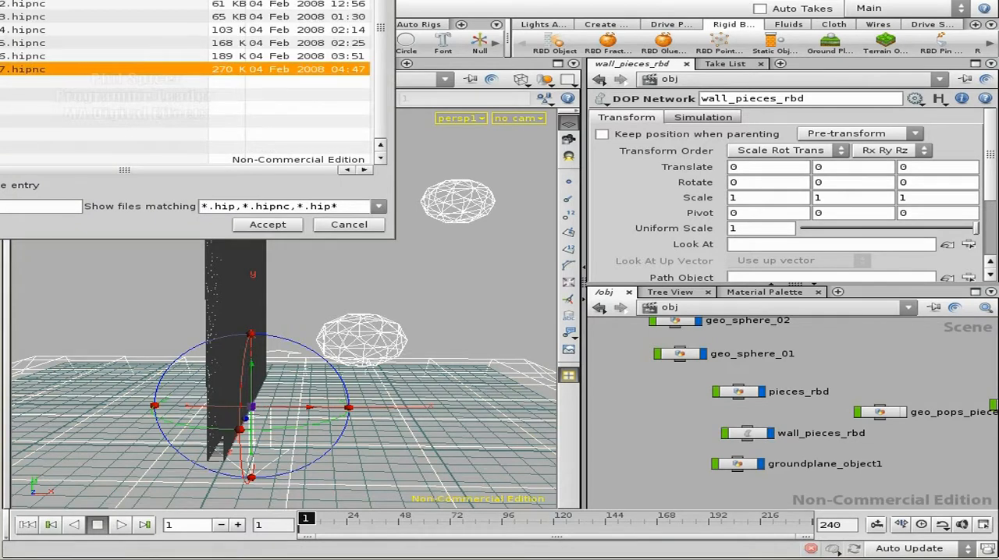
{"action": "left_click_drag", "start_coordinate": [146, 0], "coordinate": [533, 46]}
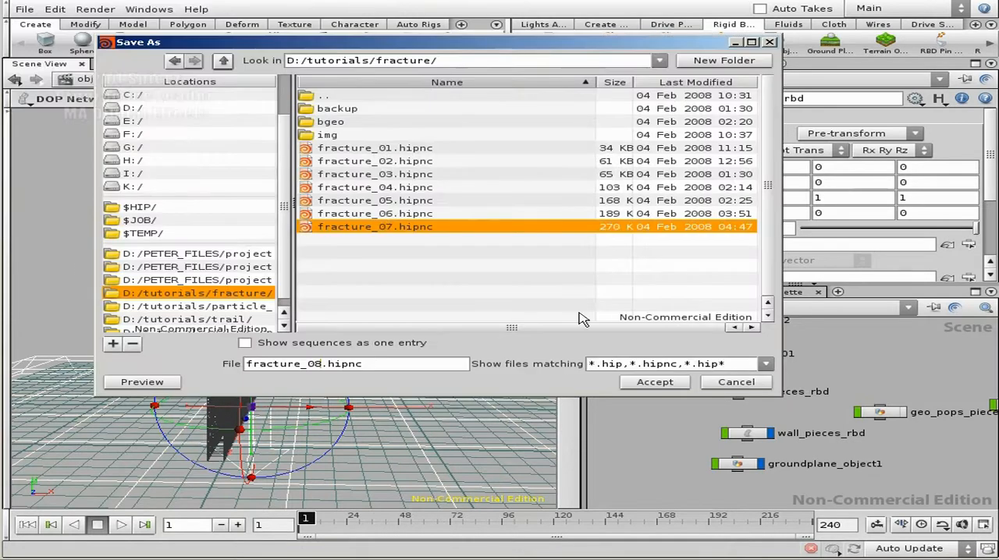
{"action": "left_click", "coordinate": [656, 383]}
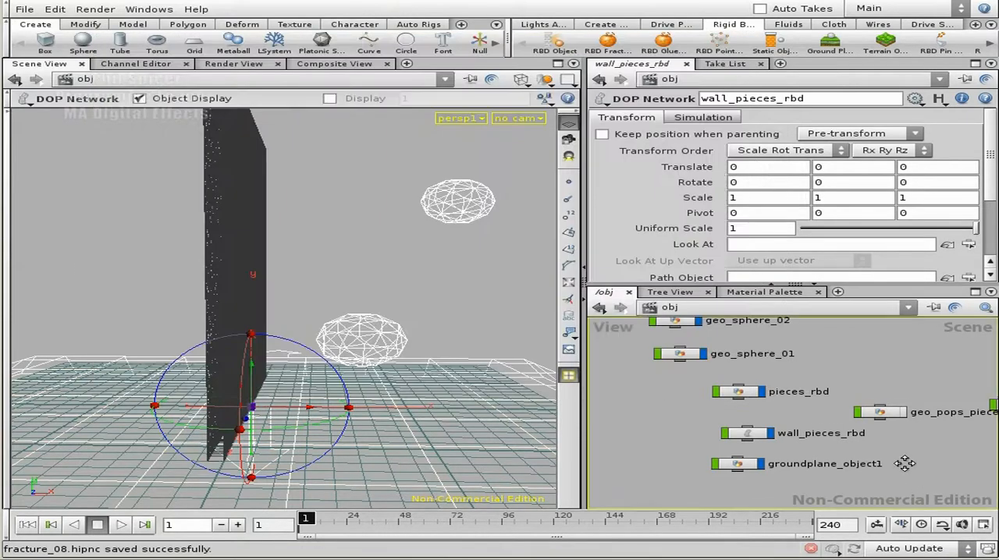
- Play the simulation to watch the two spheres hit the wall
{"action": "middle_click_drag", "start_coordinate": [905, 466], "coordinate": [882, 446]}
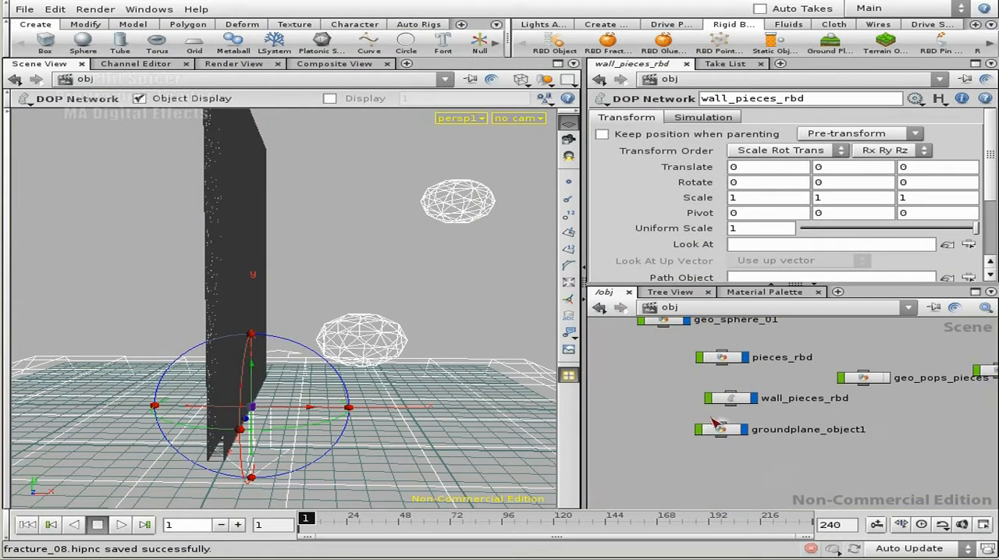
{"action": "left_click", "coordinate": [123, 526]}
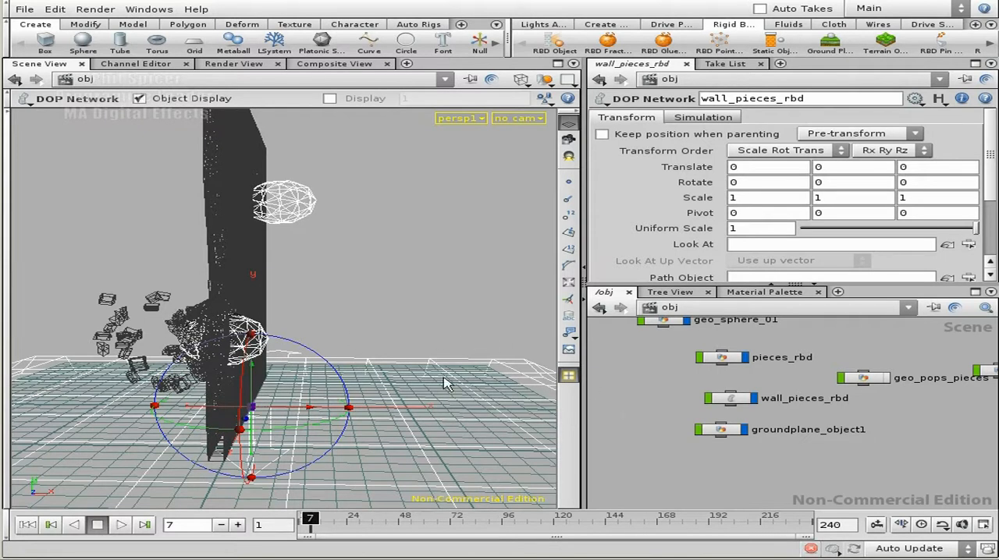
- Switch the viewport to shaded display and orbit around the broken wall at frame 7
{"action": "mouse_move", "coordinate": [295, 326]}
{"action": "left_mouse_down", "text": "alt"}
{"action": "mouse_move", "coordinate": [420, 323]}
{"action": "mouse_move", "coordinate": [303, 298]}
{"action": "mouse_move", "coordinate": [271, 263]}
{"action": "left_mouse_up", "text": "alt"}
{"action": "key", "text": "w"}
{"action": "left_click_drag", "start_coordinate": [219, 238], "coordinate": [351, 332], "text": "alt"}
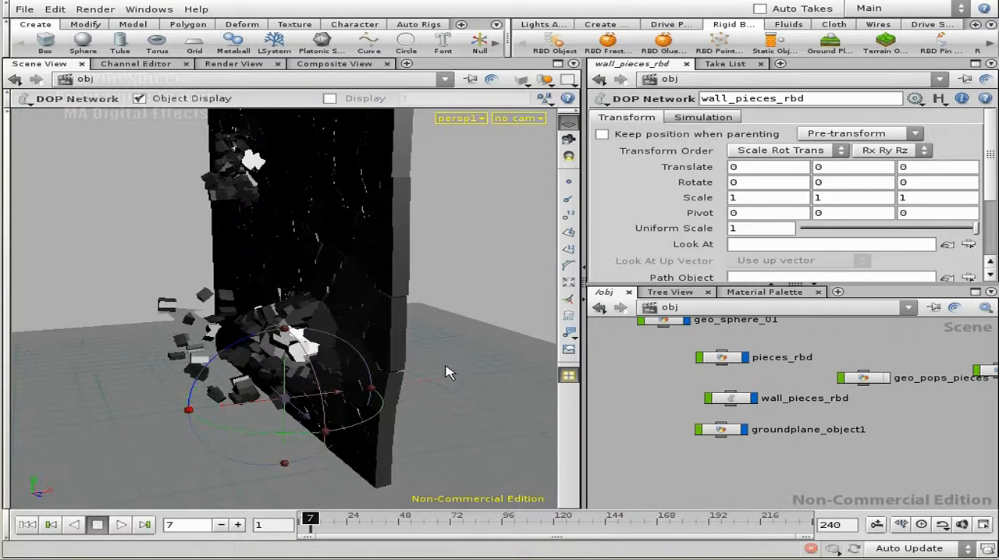
{"action": "key", "text": "Escape"}
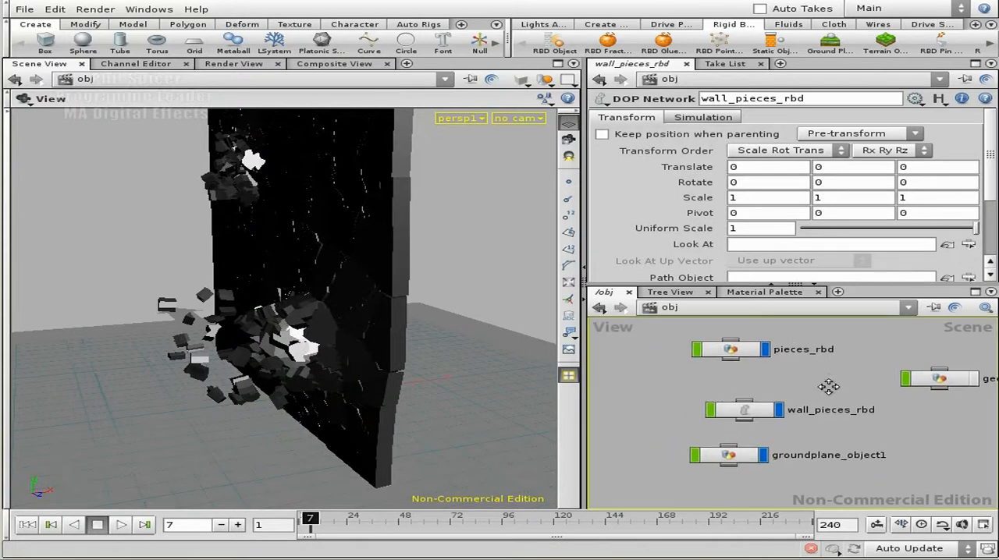
- Inside pieces_rbd, add a ROP Output Driver node connected to the output of dopimport1
{"action": "double_click", "coordinate": [748, 357]}
{"action": "middle_click_drag", "start_coordinate": [869, 411], "coordinate": [867, 368]}
{"action": "right_click_drag", "start_coordinate": [804, 428], "coordinate": [818, 403]}
{"action": "middle_click_drag", "start_coordinate": [818, 403], "coordinate": [811, 415]}
{"action": "key", "text": "Tab"}
{"action": "type", "text": "rop"}
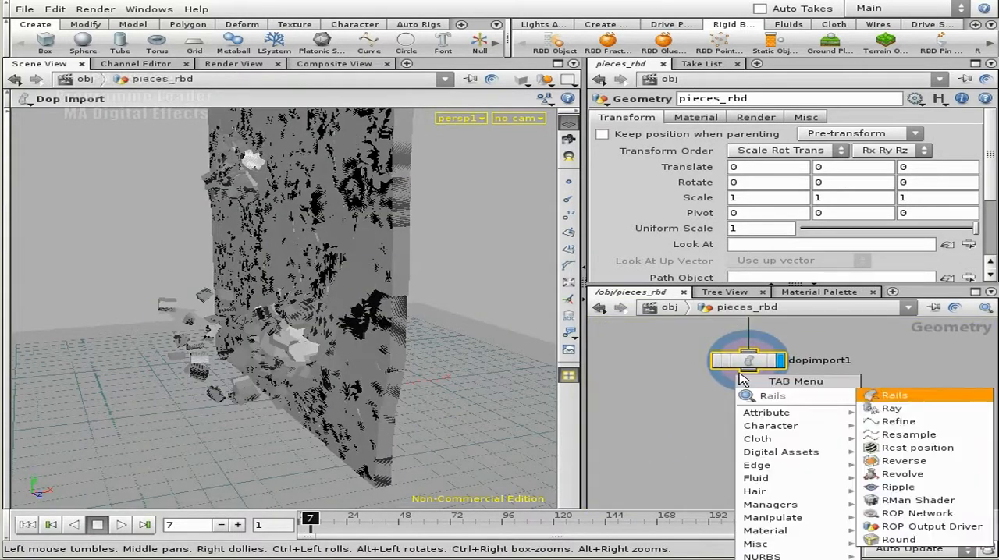
{"action": "left_click", "coordinate": [911, 409]}
{"action": "left_click", "coordinate": [827, 403]}
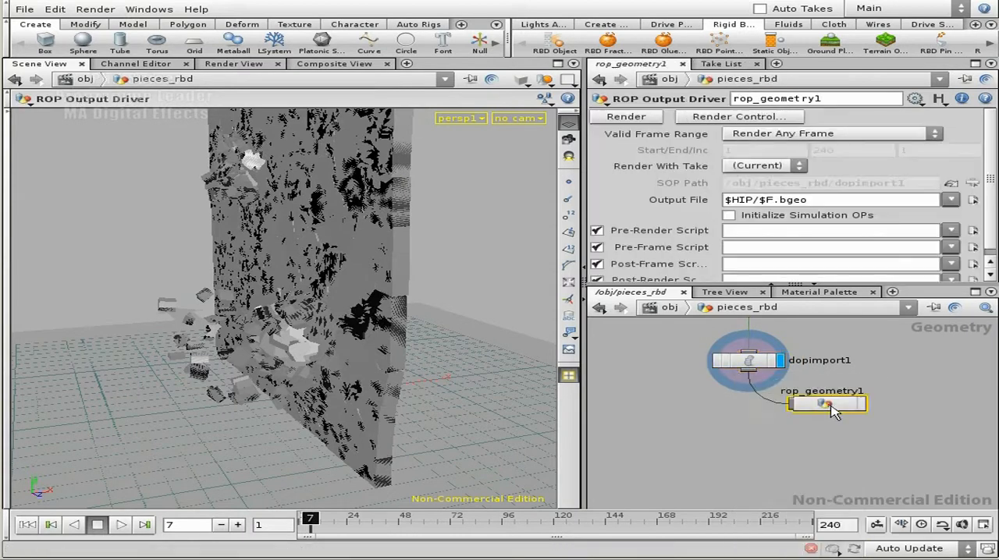
- For the driver's output file, create and open a new folder rbd_wall_sim_A inside D:/tutorials/fracture/bgeo/
{"action": "left_click", "coordinate": [973, 200]}
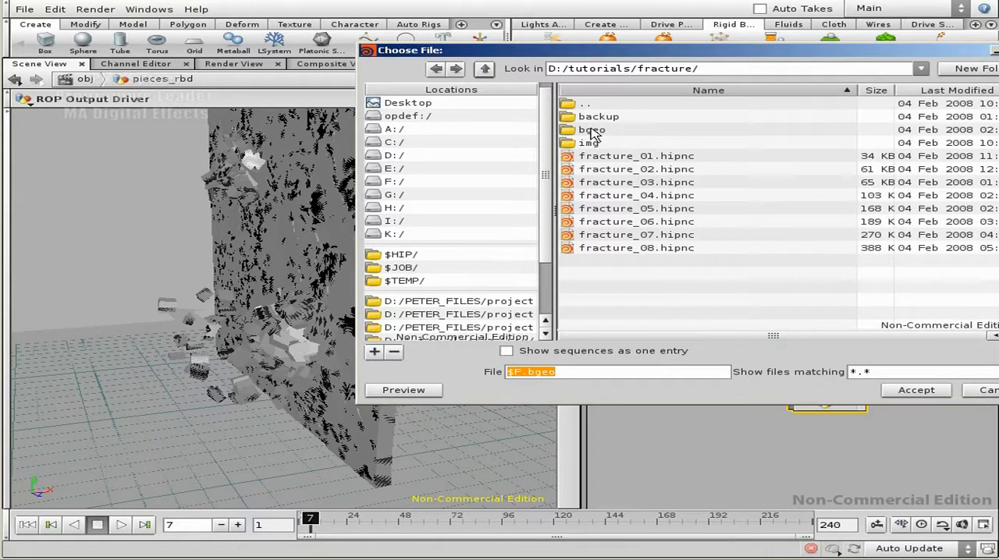
{"action": "double_click", "coordinate": [591, 129]}
{"action": "left_click", "coordinate": [974, 69]}
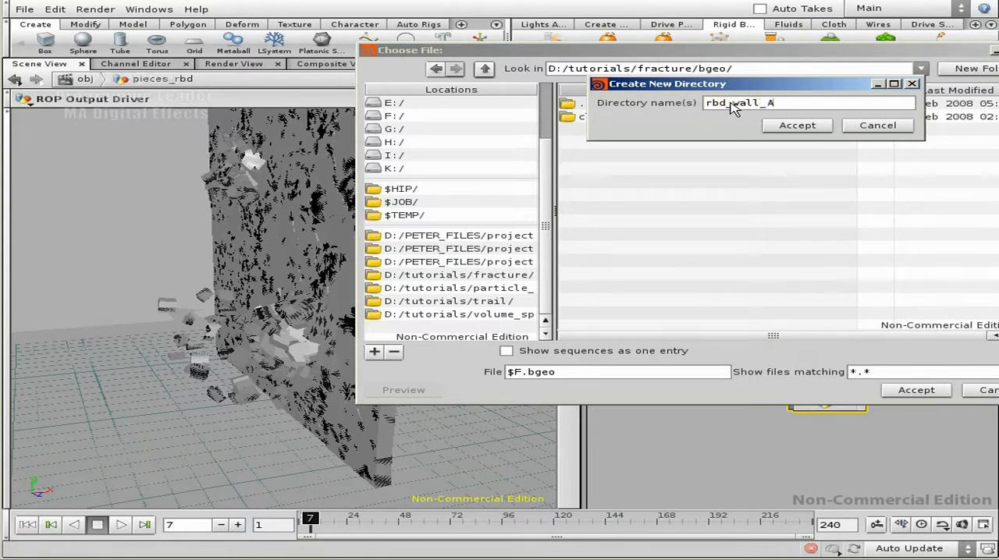
{"action": "left_click_drag", "start_coordinate": [772, 179], "coordinate": [697, 183]}
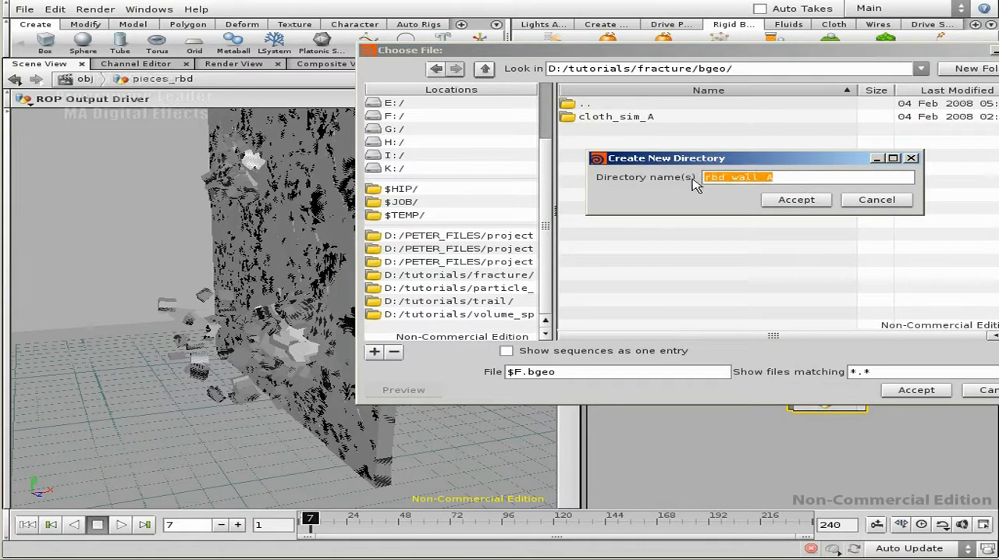
{"action": "left_click", "coordinate": [769, 179]}
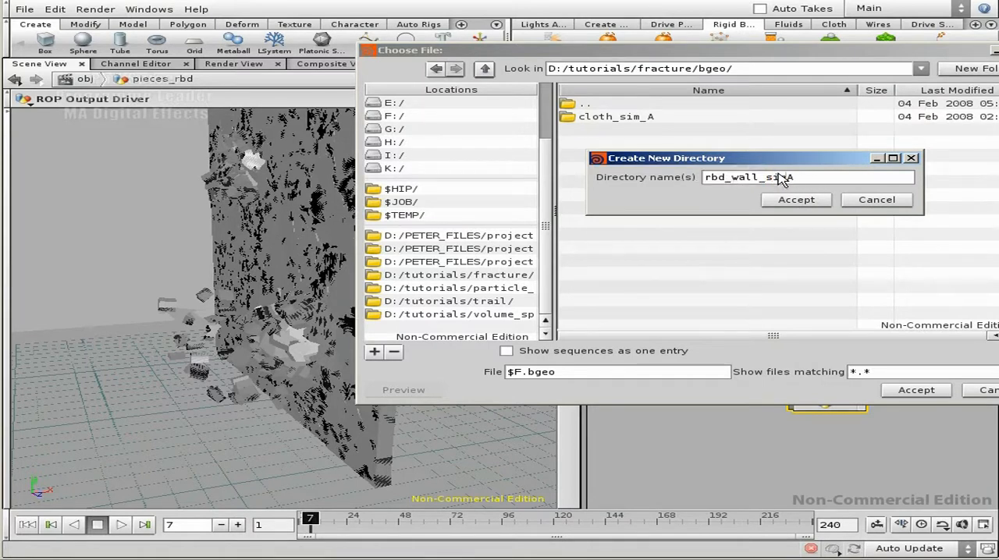
{"action": "double_click", "coordinate": [781, 178]}
{"action": "key", "text": "ctrl+c"}
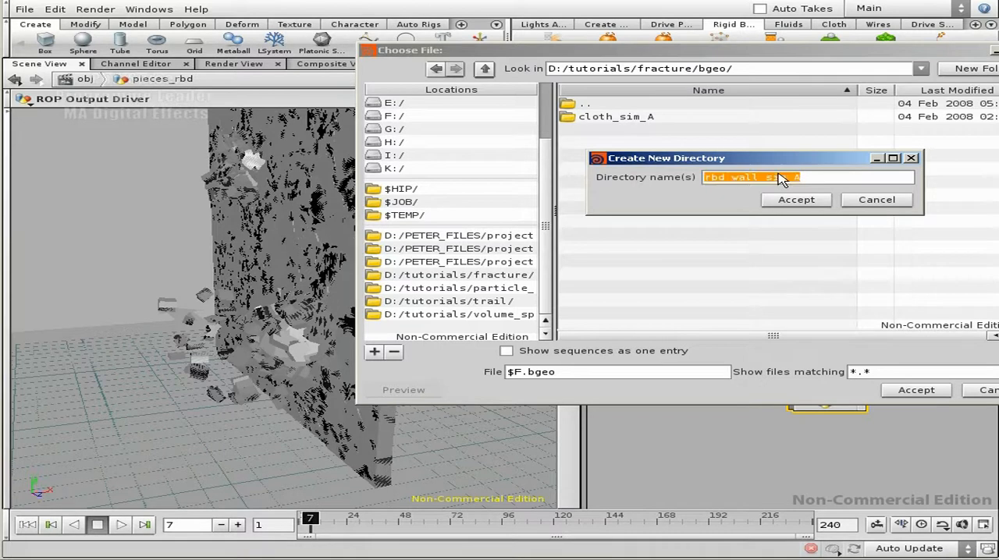
{"action": "left_click", "coordinate": [789, 201]}
{"action": "double_click", "coordinate": [616, 131]}
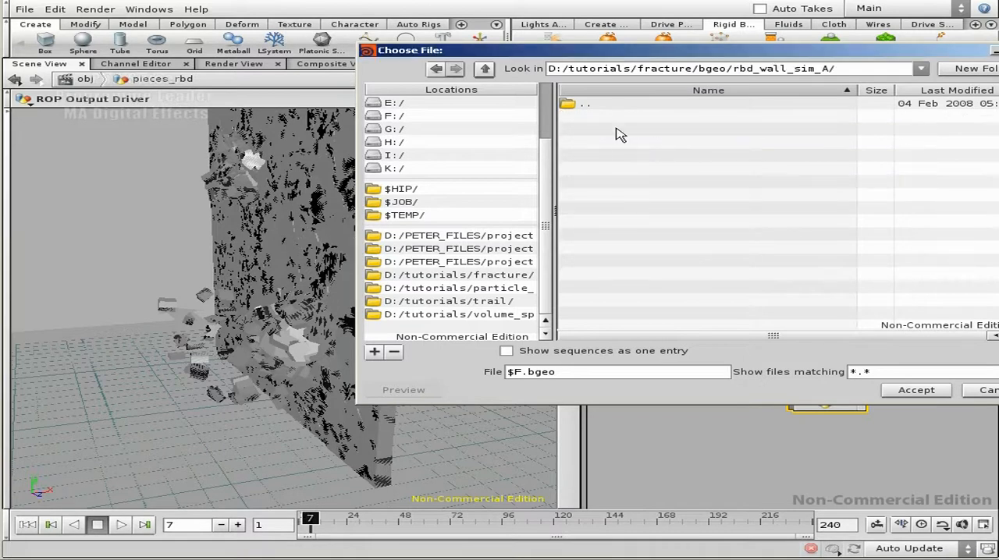
- Name the output sequence rbd_wall_sim_A_$F.bgeo and set rop_geometry1 to render the frame range 1 to 10
{"action": "left_click", "coordinate": [509, 373]}
{"action": "key", "text": "ctrl+v"}
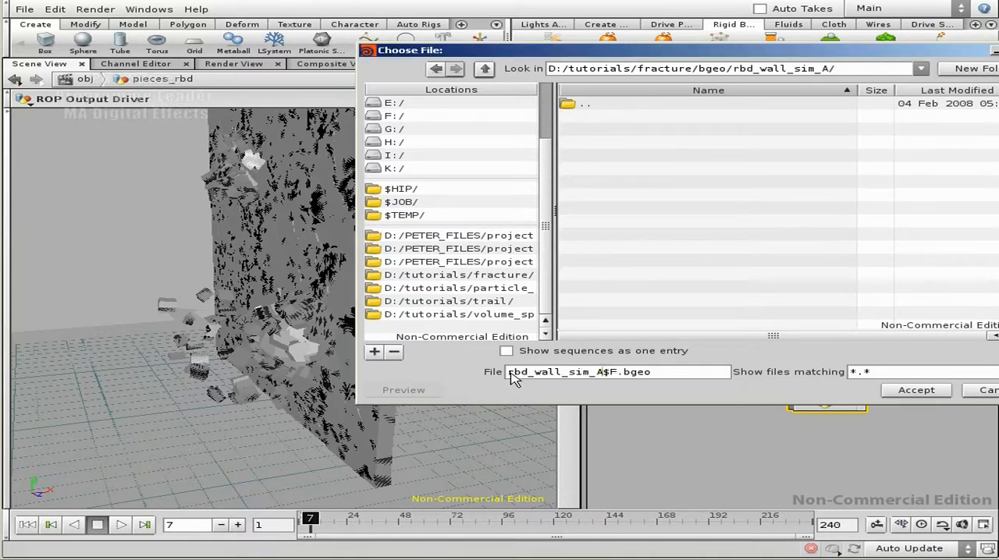
{"action": "type", "text": "_"}
{"action": "left_click", "coordinate": [915, 390]}
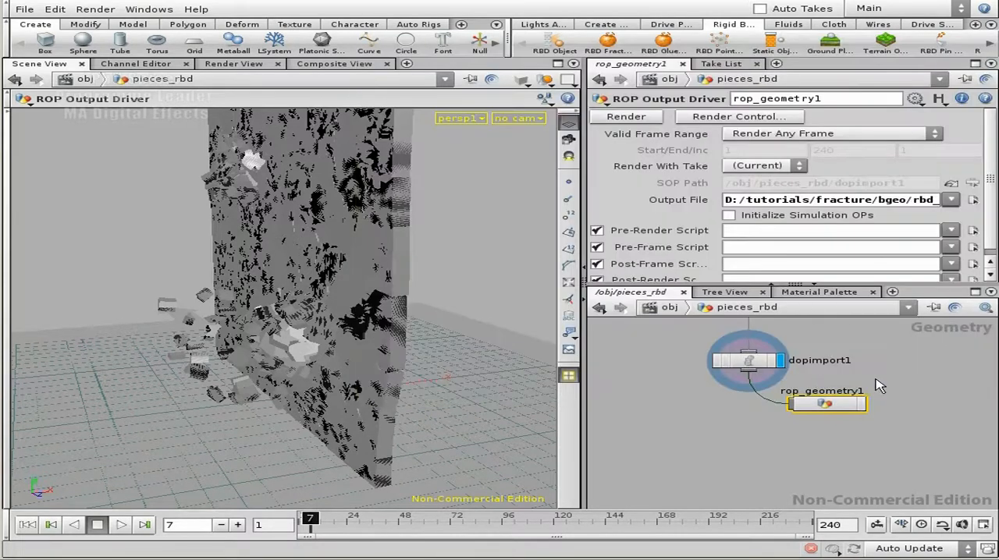
{"action": "left_click", "coordinate": [839, 134]}
{"action": "left_click", "coordinate": [853, 161]}
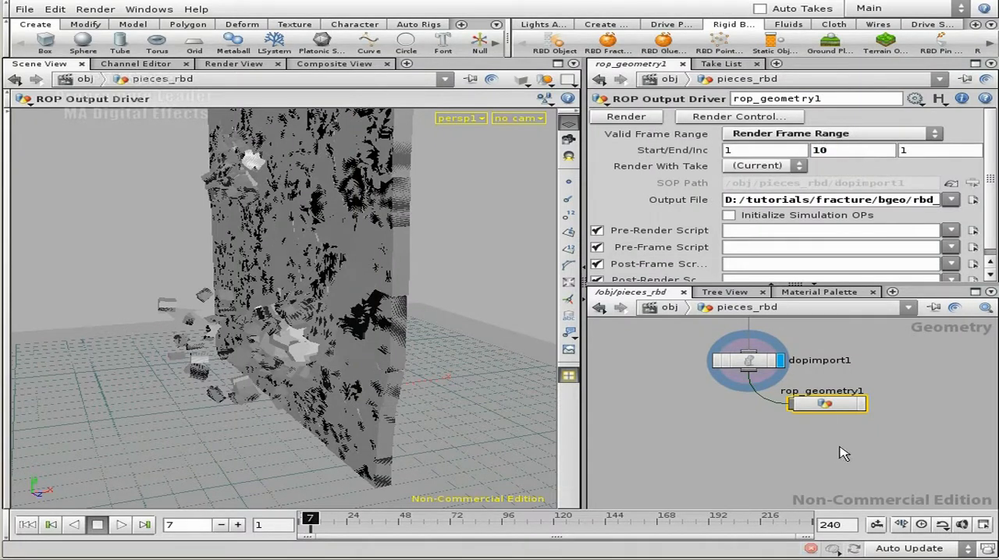
- Add an unconnected File node below rop_geometry1 in the pieces_rbd network
{"action": "key", "text": "Tab"}
{"action": "type", "text": "fi"}
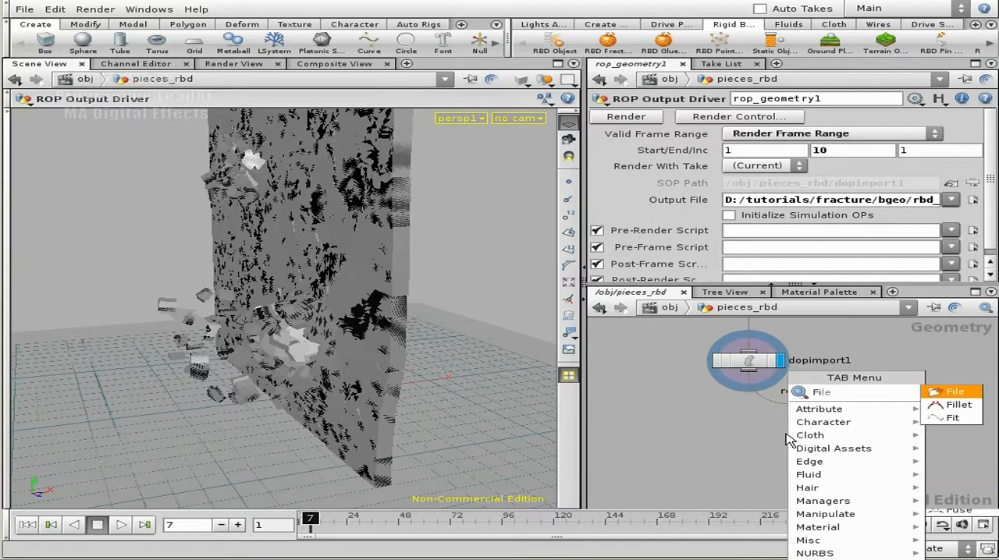
{"action": "left_click", "coordinate": [954, 391]}
{"action": "left_click", "coordinate": [775, 447]}
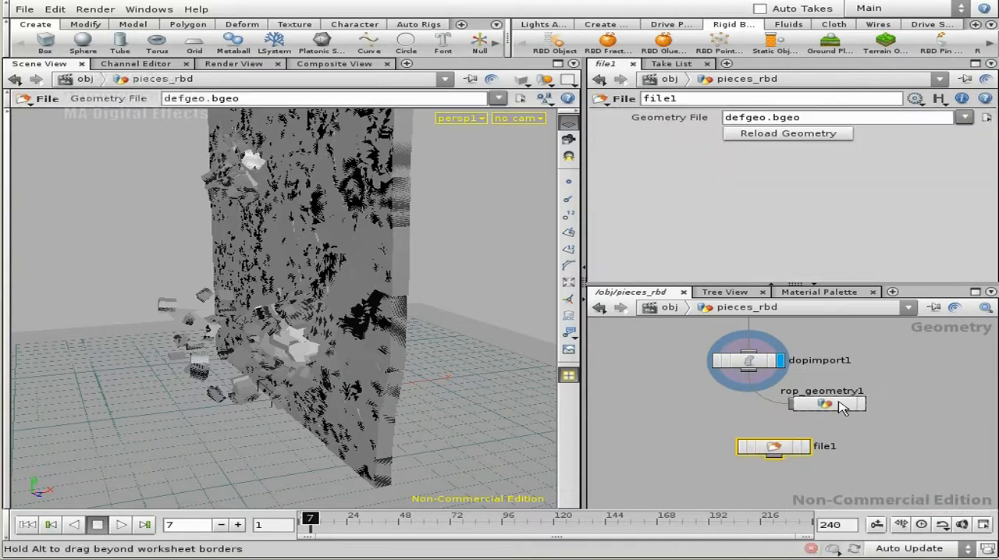
- Copy the output file path of rop_geometry1 into the Geometry File parameter of file1
{"action": "left_click", "coordinate": [841, 404]}
{"action": "left_click", "coordinate": [868, 199]}
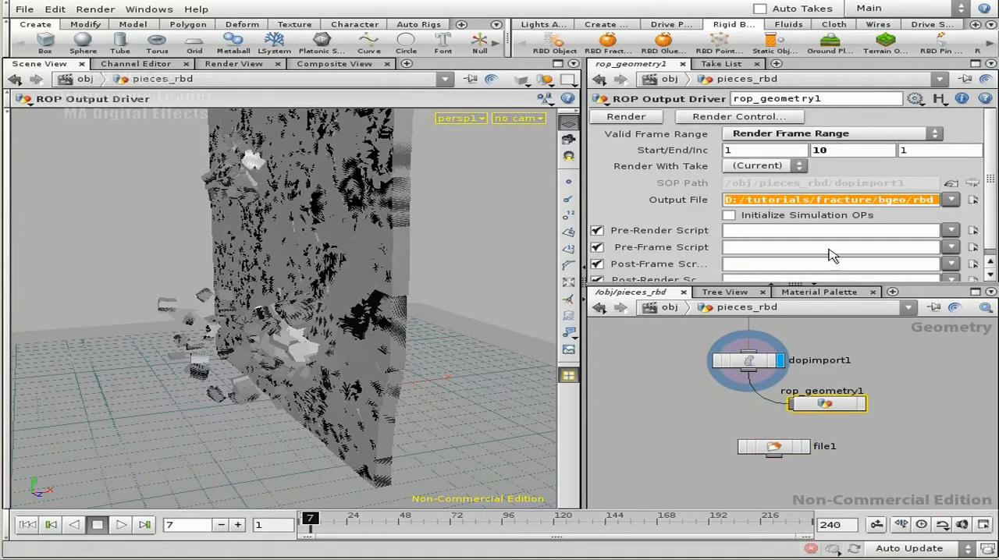
{"action": "left_click", "coordinate": [782, 449]}
{"action": "left_click", "coordinate": [809, 122]}
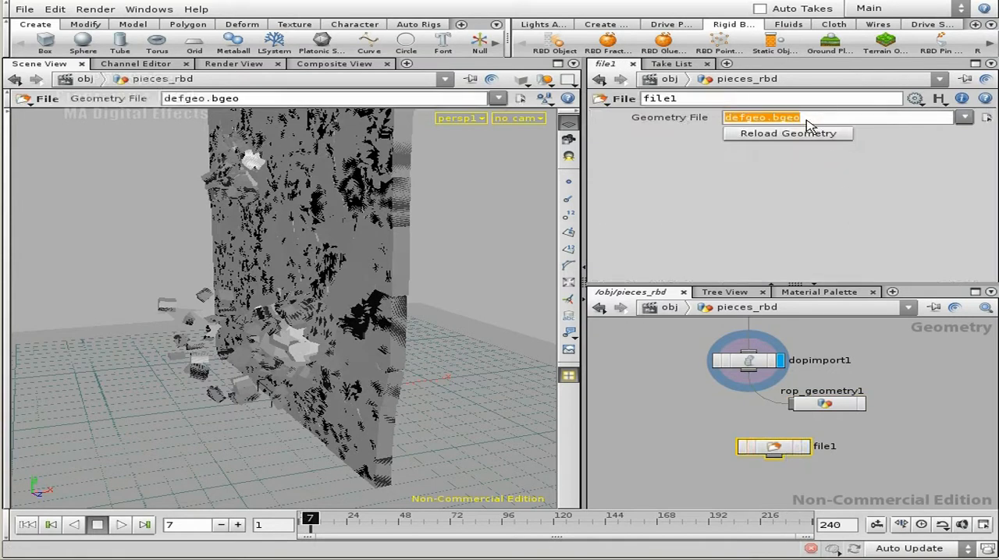
{"action": "type", "text": "D:/tutorials/fracture/bgeo/rbd_wall_sim_A/rbd_wall_sim_A_$F4.bgeo"}
{"action": "key", "text": "Return"}
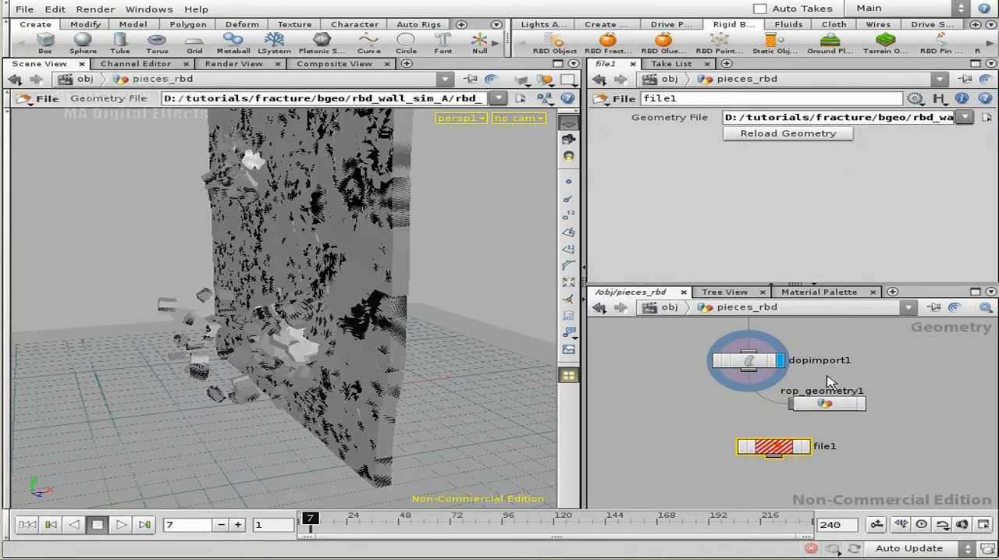
- Return to frame 1 and render the geometry sequence to disk from rop_geometry1
{"action": "left_click", "coordinate": [828, 403]}
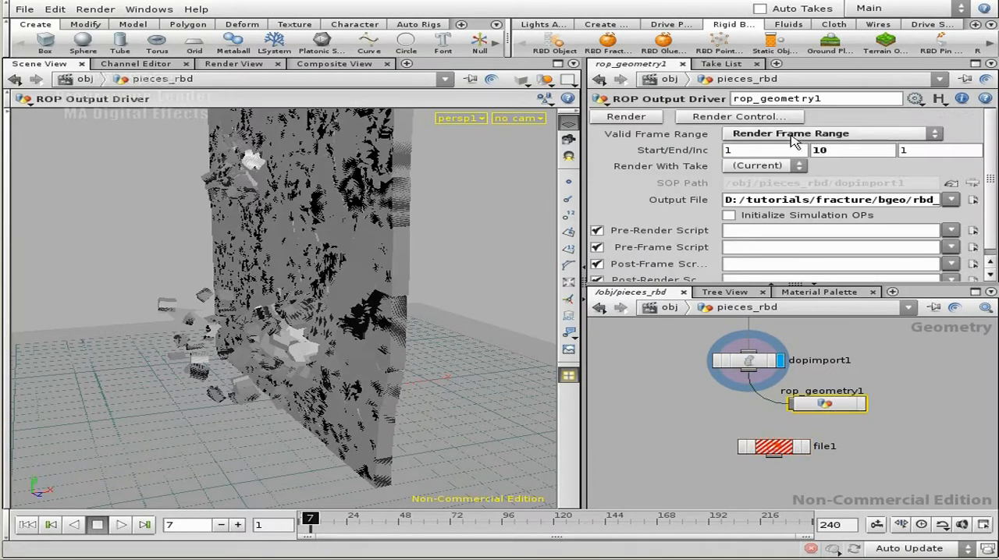
{"action": "left_click", "coordinate": [27, 525]}
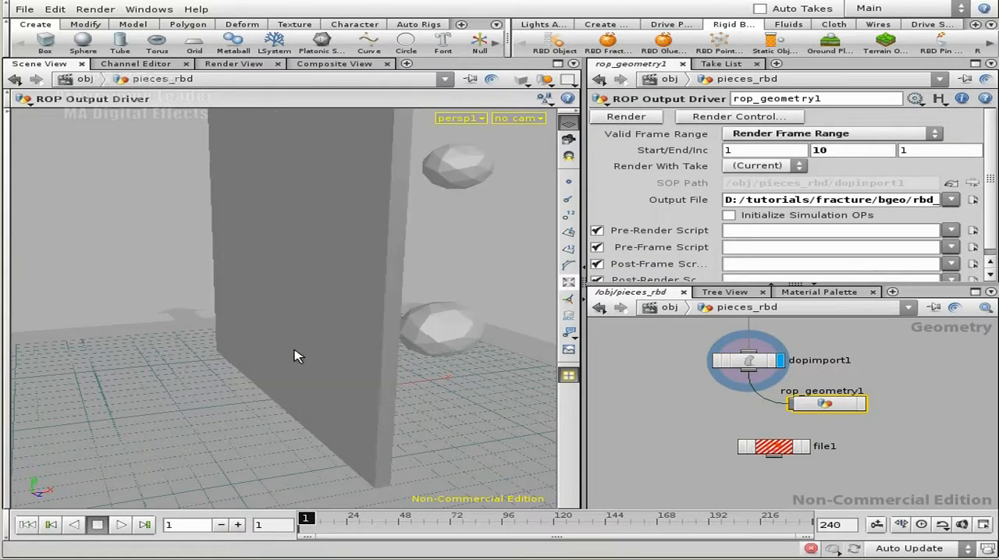
{"action": "left_click", "coordinate": [636, 117]}
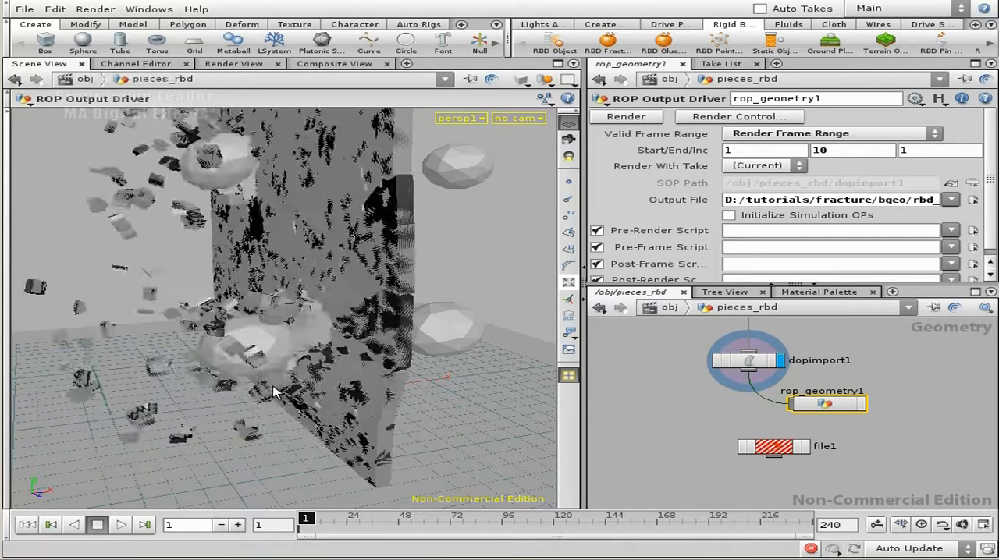
- Make file1 the displayed node and scrub the timeline through the cached simulation
{"action": "left_click", "coordinate": [805, 446]}
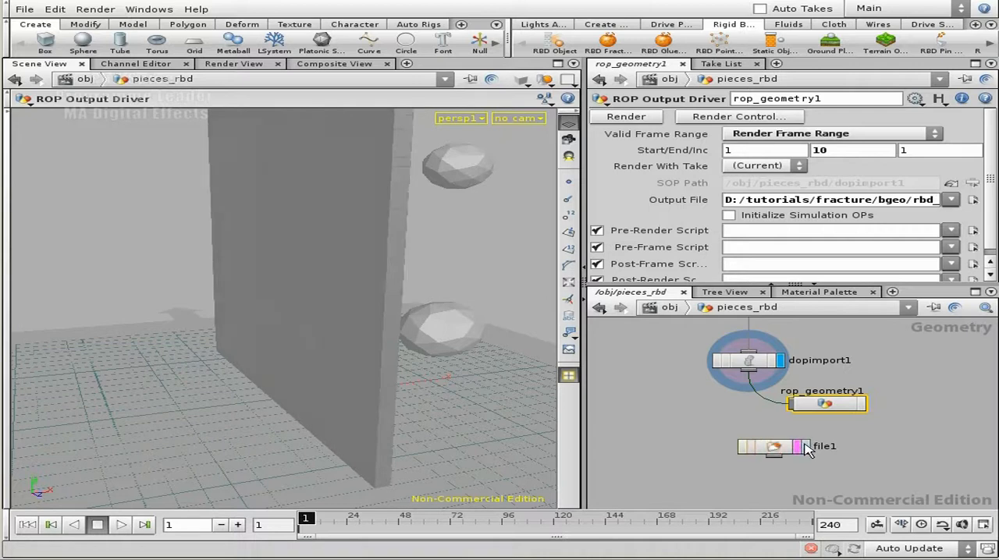
{"action": "left_click", "coordinate": [753, 451]}
{"action": "left_click_drag", "start_coordinate": [298, 520], "coordinate": [326, 524]}
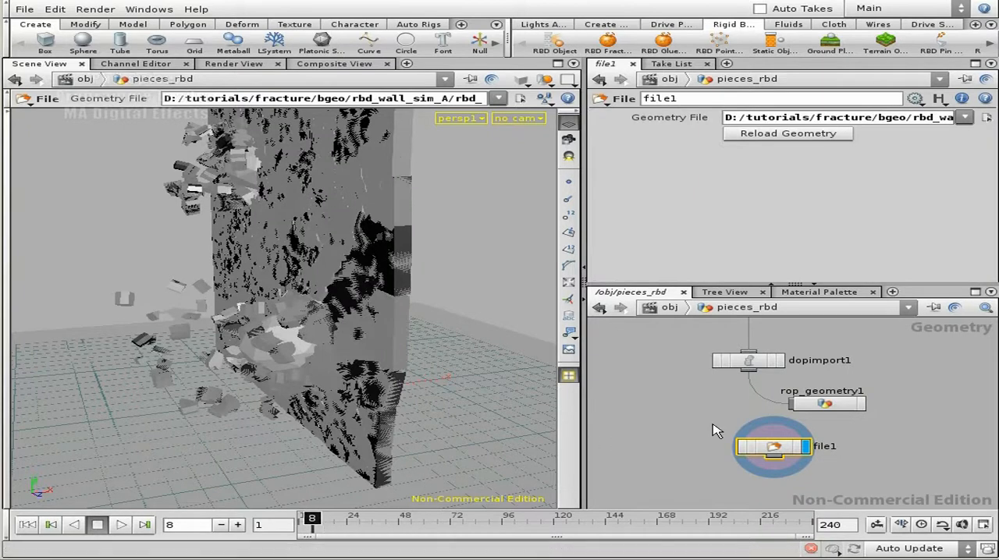
- Return to the object level and turn off the display of groundplane_object1 and wall_pieces_rbd
{"action": "key", "text": "u"}
{"action": "middle_click_drag", "start_coordinate": [878, 482], "coordinate": [867, 423]}
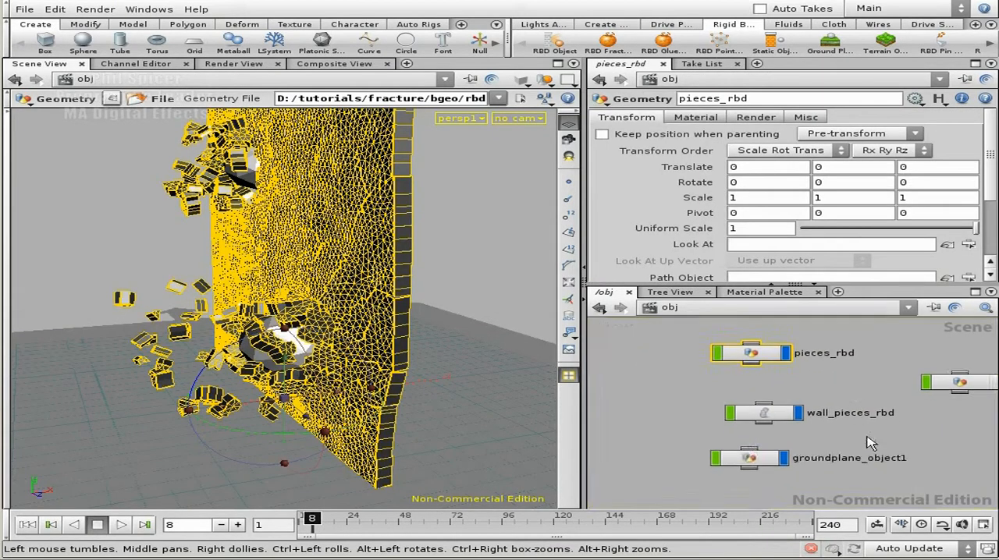
{"action": "left_click", "coordinate": [784, 458]}
{"action": "left_click", "coordinate": [787, 415]}
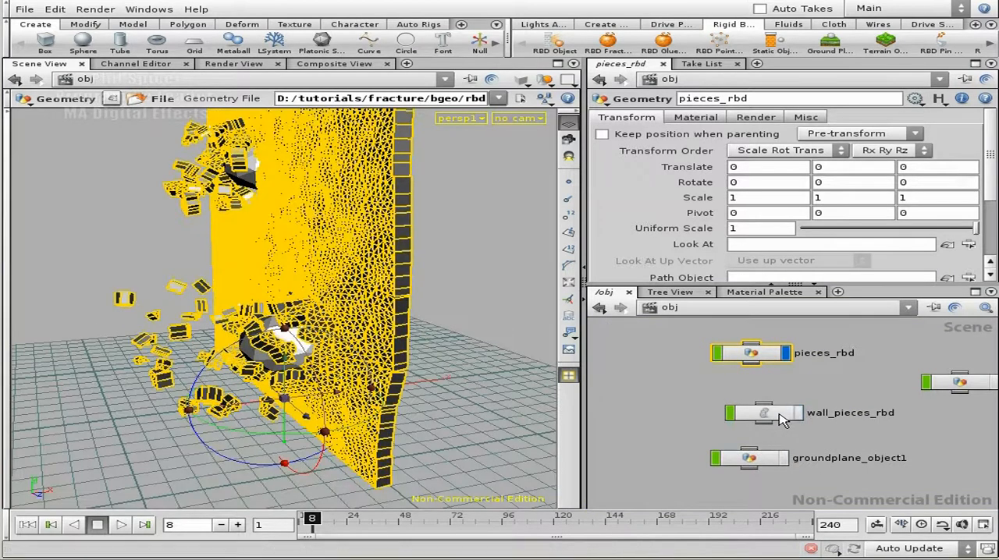
- Enter pieces_rbd again and scrub through the cached frames of file1
{"action": "middle_click_drag", "start_coordinate": [817, 389], "coordinate": [826, 464]}
{"action": "middle_click_drag", "start_coordinate": [811, 390], "coordinate": [823, 390]}
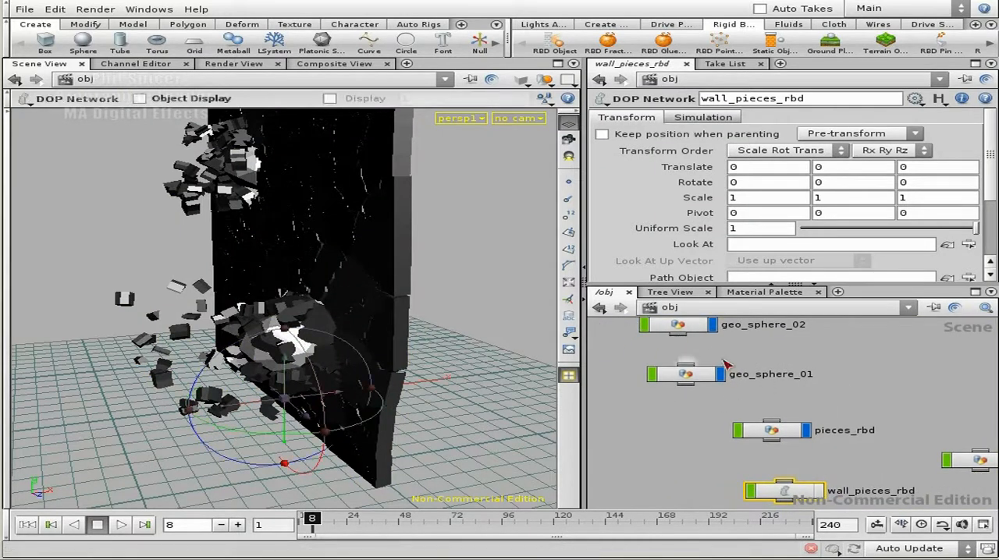
{"action": "double_click", "coordinate": [786, 434]}
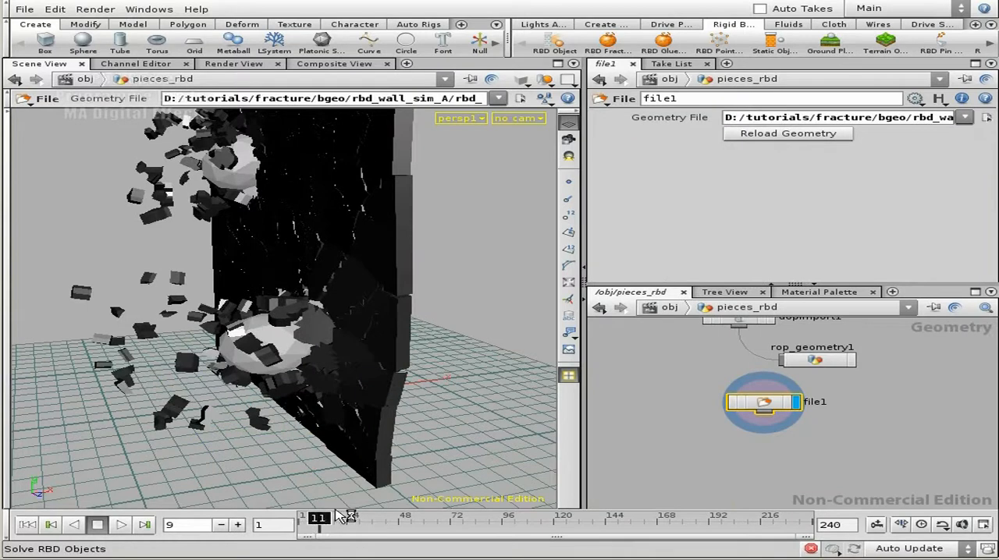
{"action": "left_click", "coordinate": [308, 522]}
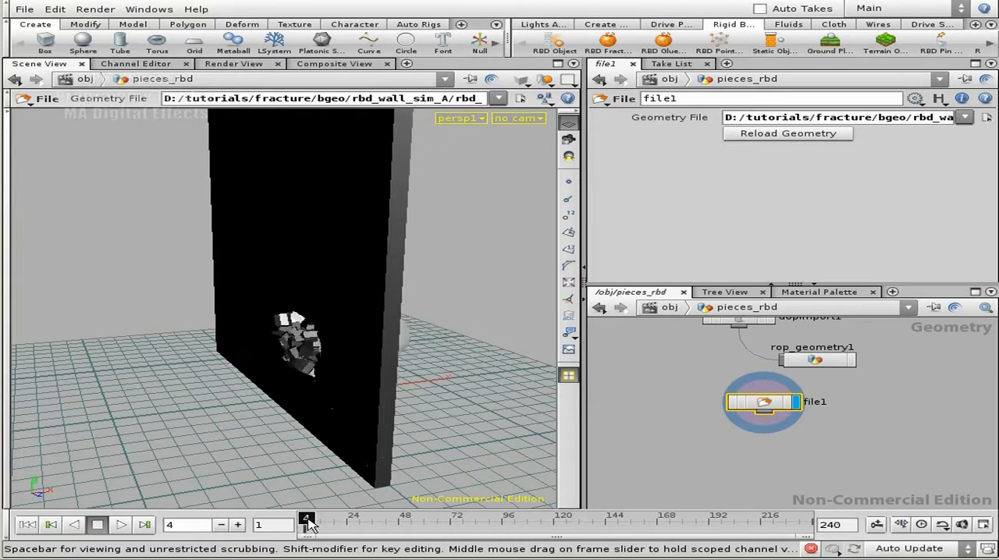
- Set the end frame of the playback range to 10 and scrub to frame 8
{"action": "double_click", "coordinate": [832, 526]}
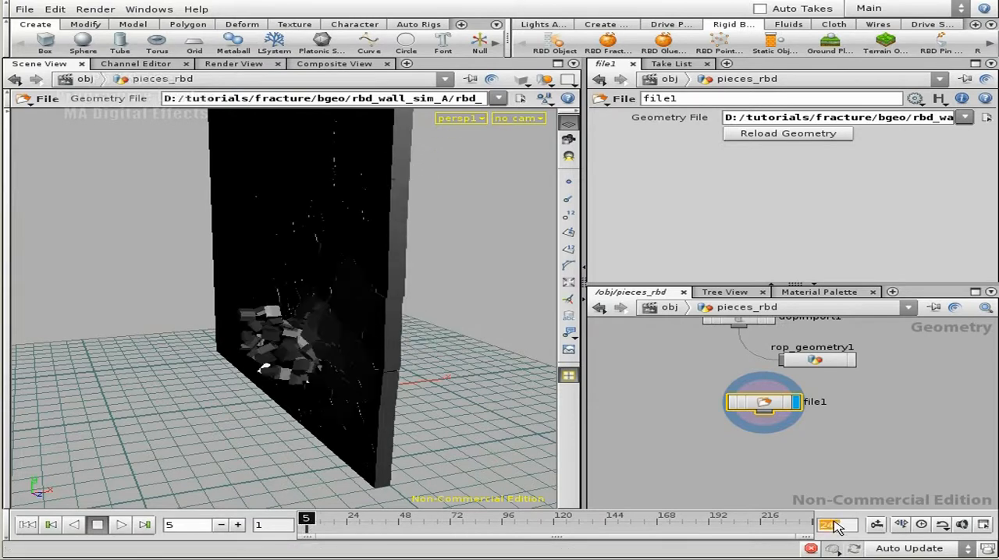
{"action": "type", "text": "10"}
{"action": "key", "text": "Return"}
{"action": "left_click_drag", "start_coordinate": [501, 521], "coordinate": [658, 519]}
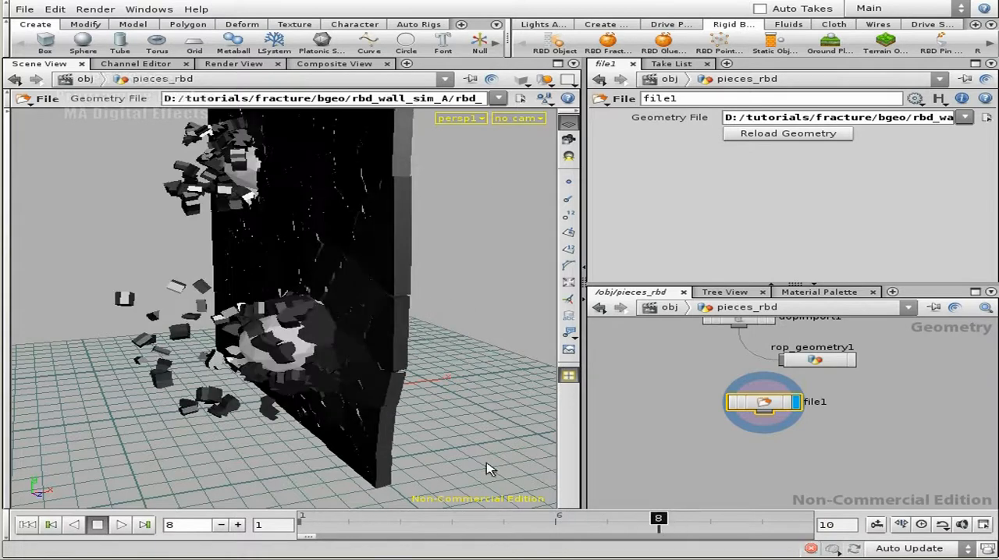
- Examine the cached wall fracture at frame 8 from several angles around both sphere impacts
{"action": "key", "text": "Escape"}
{"action": "left_click_drag", "start_coordinate": [442, 315], "coordinate": [309, 320]}
{"action": "left_click_drag", "start_coordinate": [348, 344], "coordinate": [381, 335]}
{"action": "right_click_drag", "start_coordinate": [380, 336], "coordinate": [417, 207]}
{"action": "left_click_drag", "start_coordinate": [352, 259], "coordinate": [273, 317]}
{"action": "right_click_drag", "start_coordinate": [314, 317], "coordinate": [279, 314]}
{"action": "middle_click_drag", "start_coordinate": [279, 314], "coordinate": [286, 354]}
{"action": "mouse_move", "coordinate": [664, 523]}
{"action": "left_mouse_down"}
{"action": "mouse_move", "coordinate": [758, 523]}
{"action": "mouse_move", "coordinate": [327, 524]}
{"action": "mouse_move", "coordinate": [660, 526]}
{"action": "left_mouse_up"}
{"action": "left_click_drag", "start_coordinate": [464, 432], "coordinate": [283, 380]}
{"action": "middle_click_drag", "start_coordinate": [283, 379], "coordinate": [344, 338]}
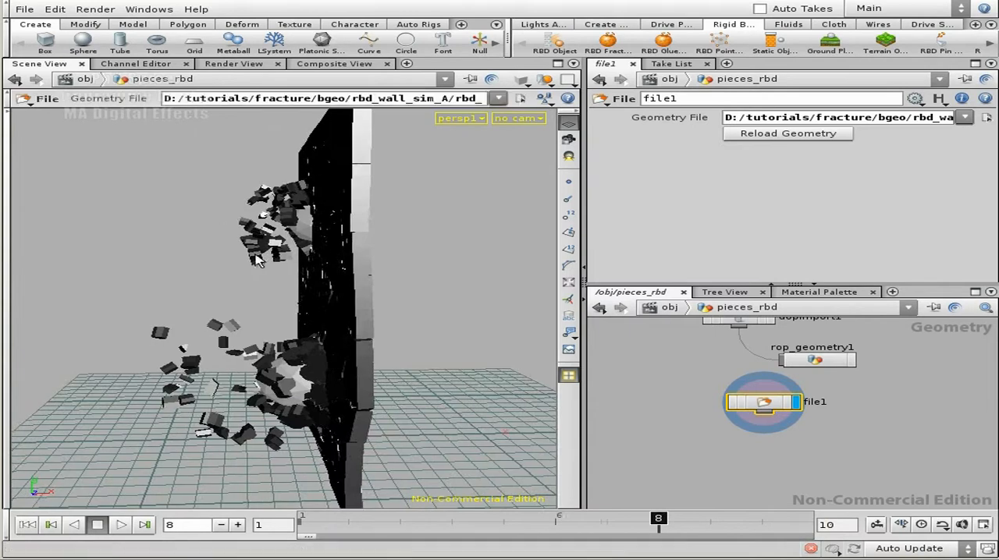
{"action": "left_click", "coordinate": [868, 453]}
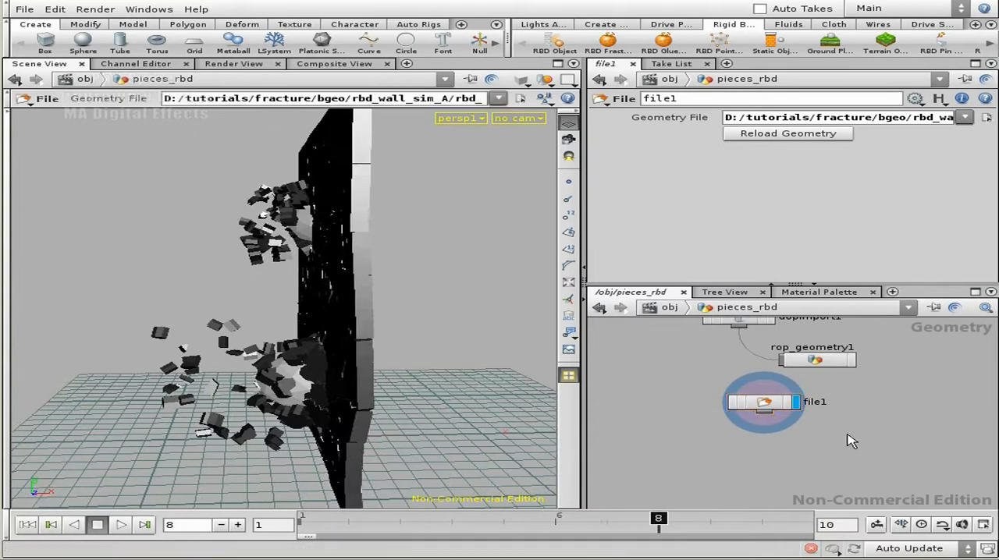
{"action": "left_click_drag", "start_coordinate": [367, 405], "coordinate": [420, 196]}
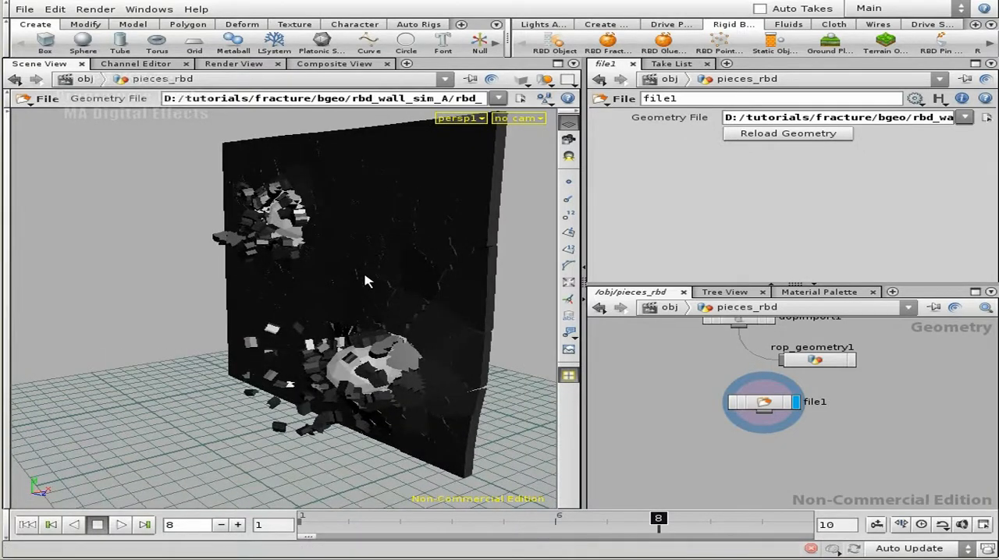
{"action": "mouse_move", "coordinate": [367, 414]}
{"action": "left_mouse_down"}
{"action": "mouse_move", "coordinate": [328, 413]}
{"action": "mouse_move", "coordinate": [363, 414]}
{"action": "left_mouse_up"}
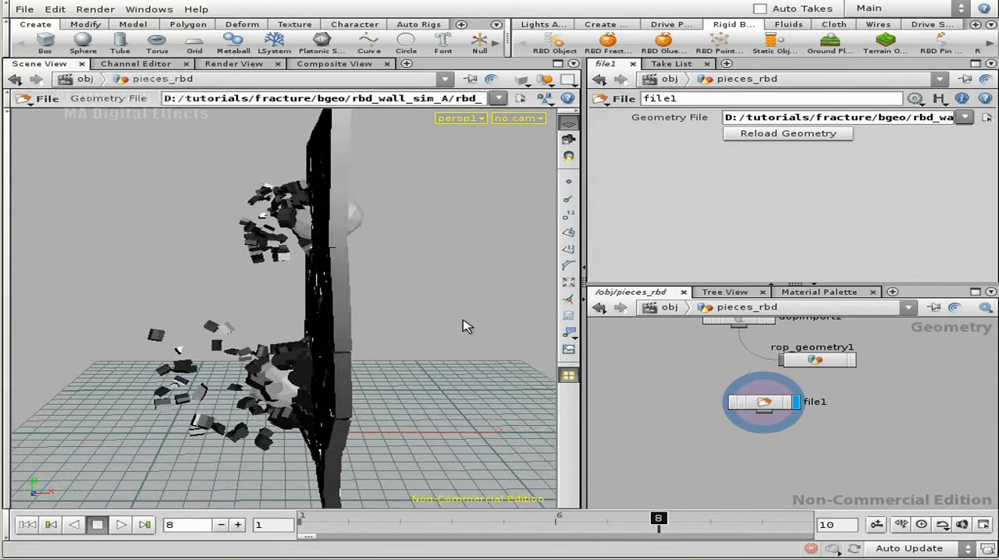
{"action": "left_click_drag", "start_coordinate": [296, 331], "coordinate": [363, 373]}
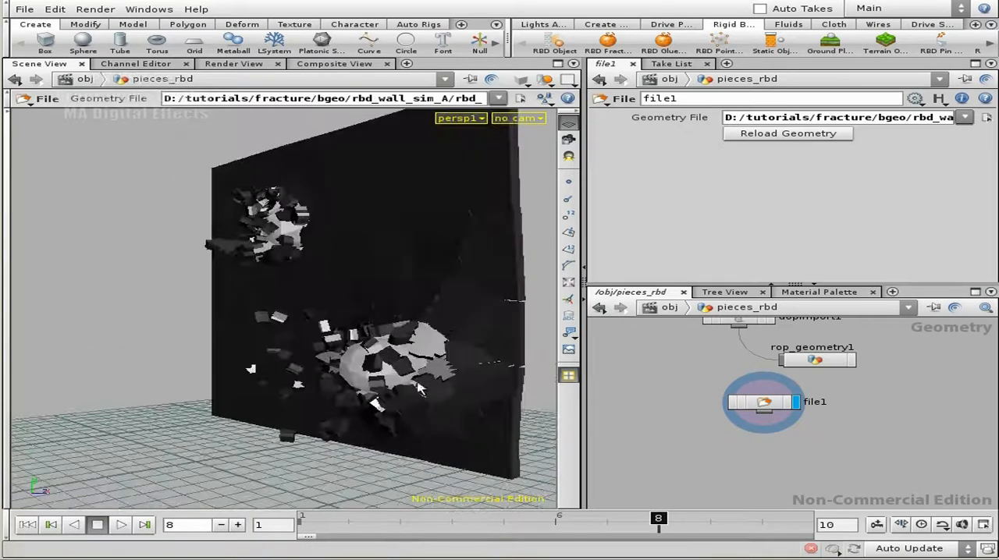